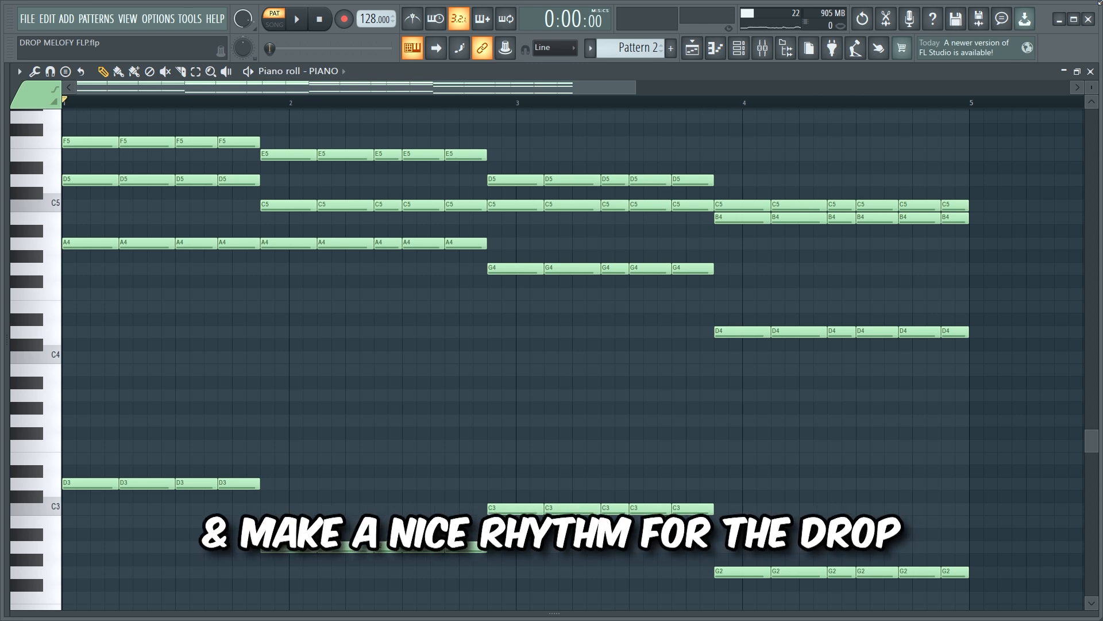
Play back the piano chord pattern, the one-shot melody, the Serum #17 lead melody and its layered Serum channel.
{"action": "key", "text": "space"}
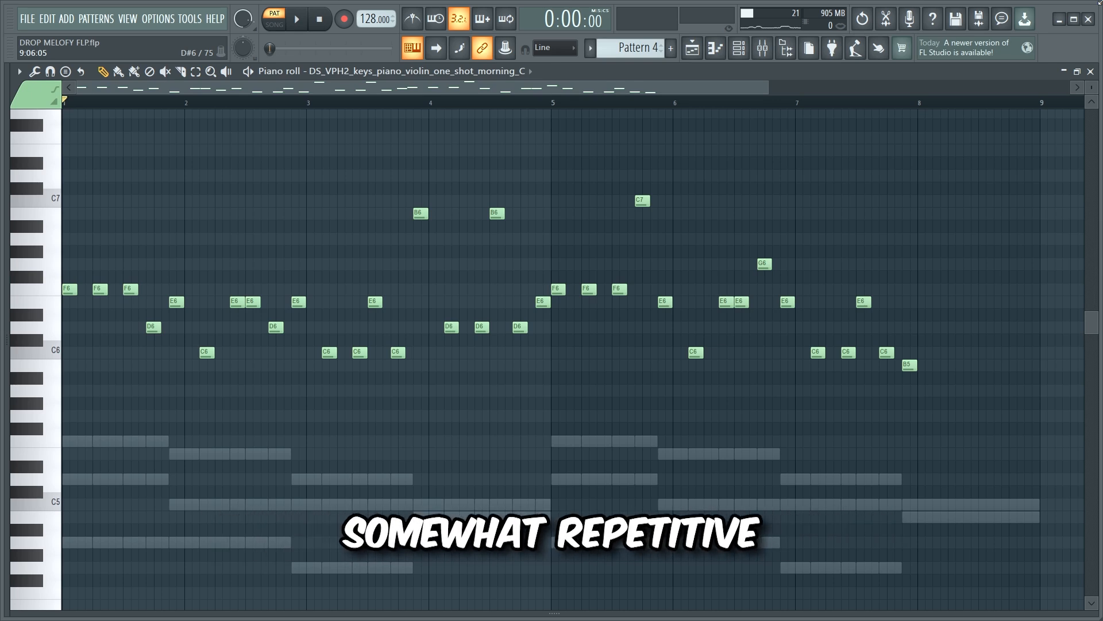
{"action": "key", "text": "space"}
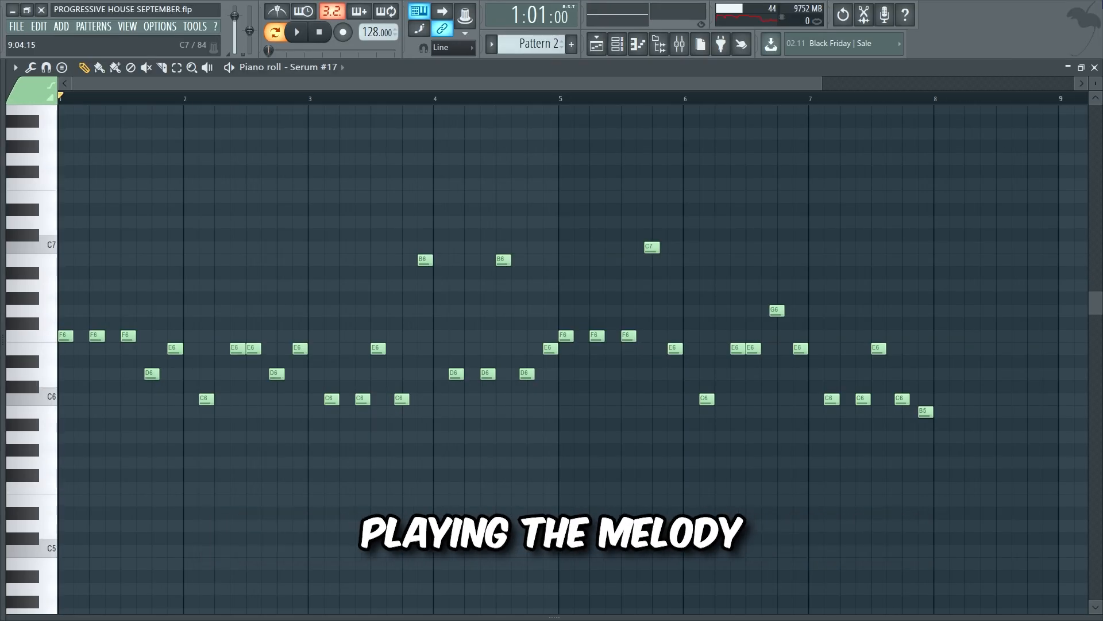
{"action": "key", "text": "space"}
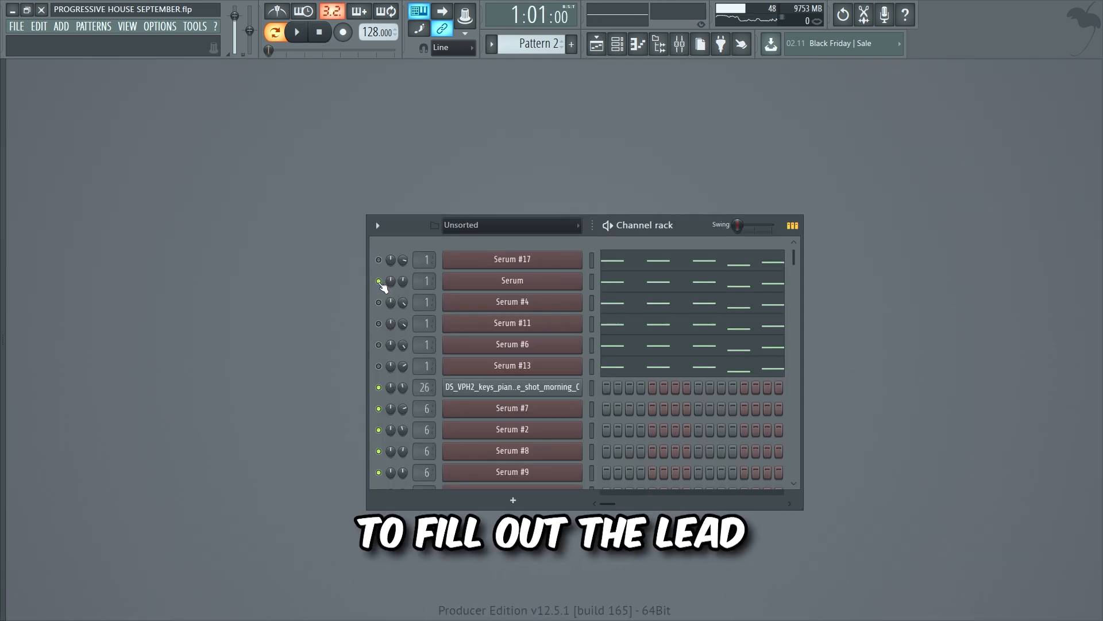
{"action": "key", "text": "space"}
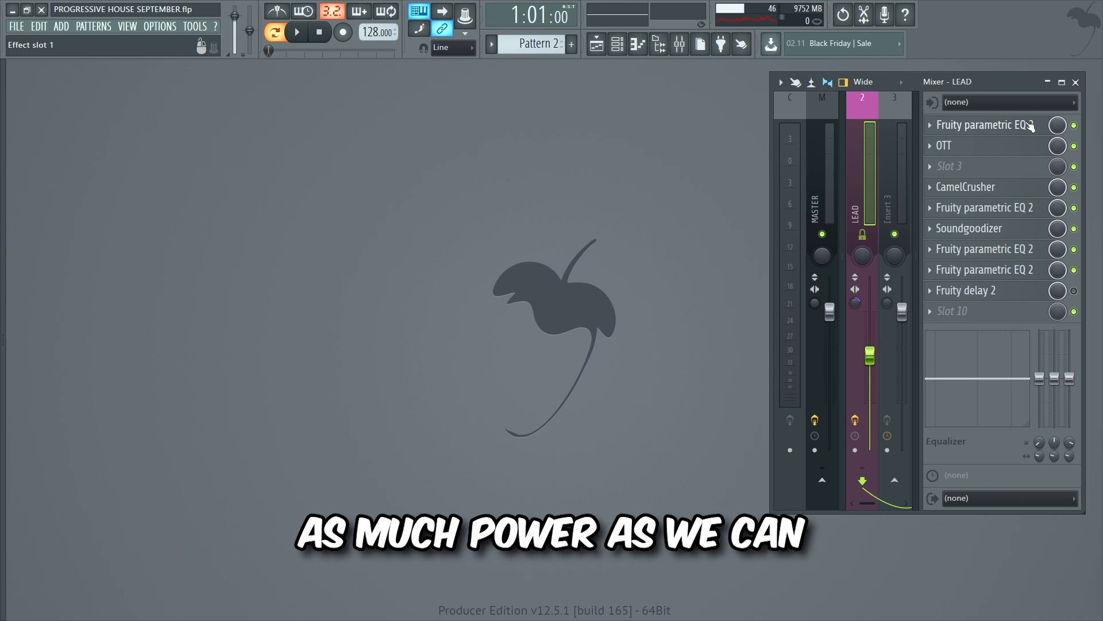
Inspect the LEAD mixer track's effects in order: the first EQ, OTT, CamelCrusher, second EQ, Soundgoodizer and the two final EQs.
{"action": "left_click", "coordinate": [1029, 126]}
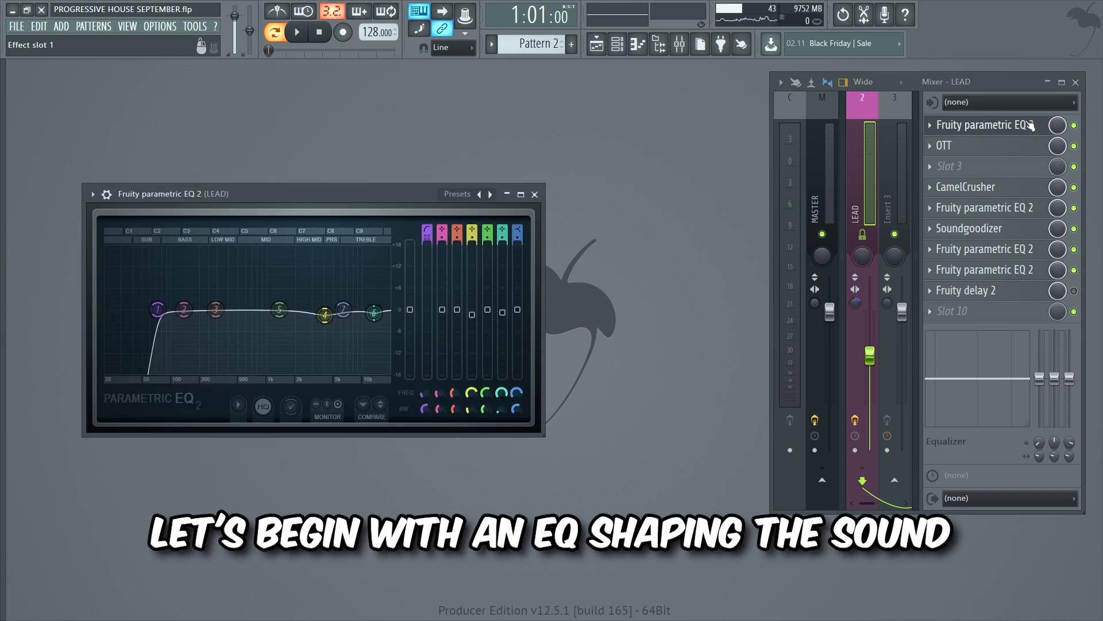
{"action": "left_click", "coordinate": [1026, 147]}
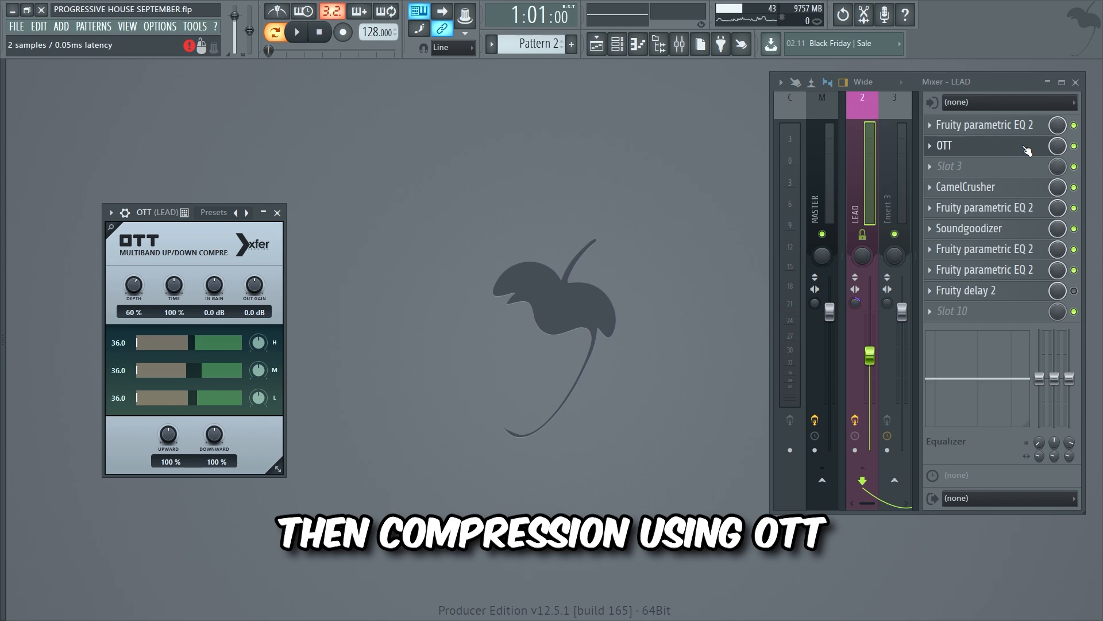
{"action": "left_click", "coordinate": [1010, 189]}
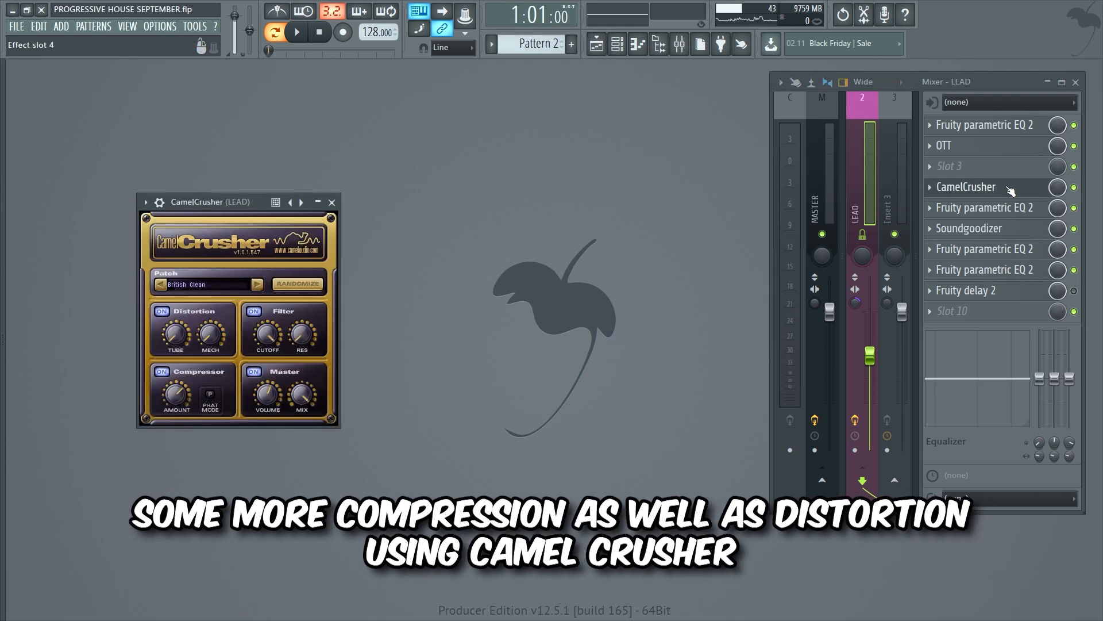
{"action": "left_click", "coordinate": [1010, 210]}
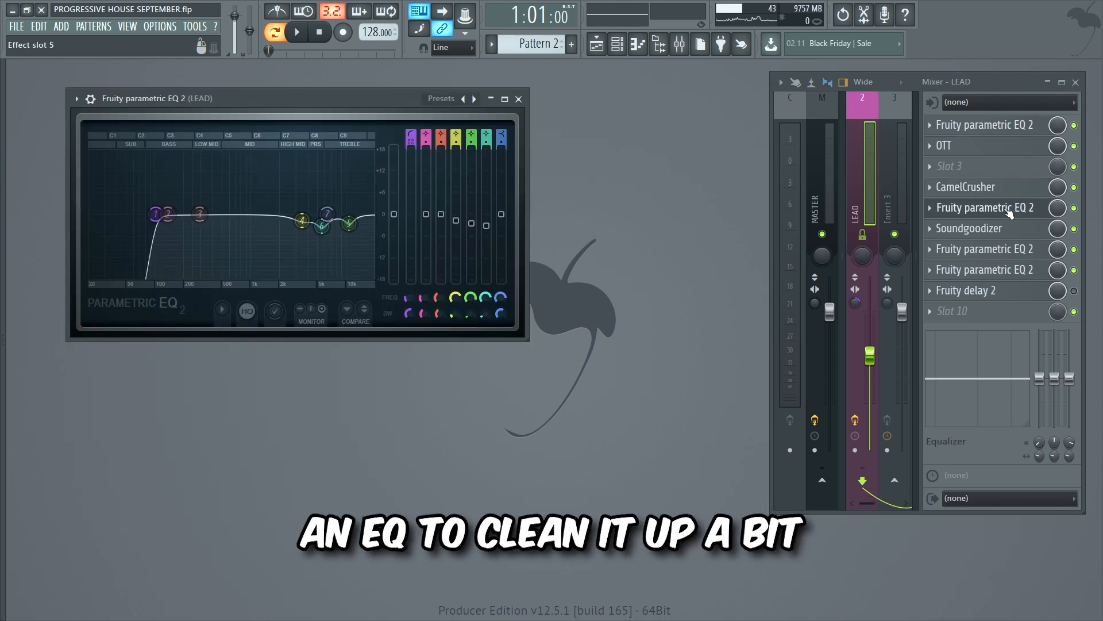
{"action": "left_click", "coordinate": [1010, 230]}
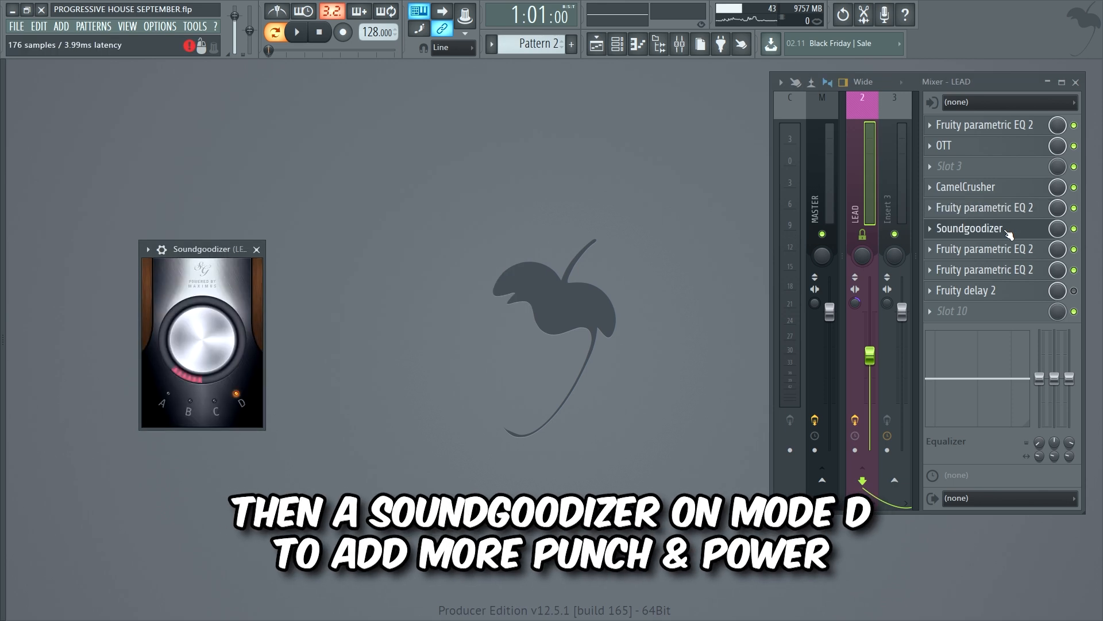
{"action": "left_click", "coordinate": [1026, 253]}
{"action": "left_click", "coordinate": [1026, 271]}
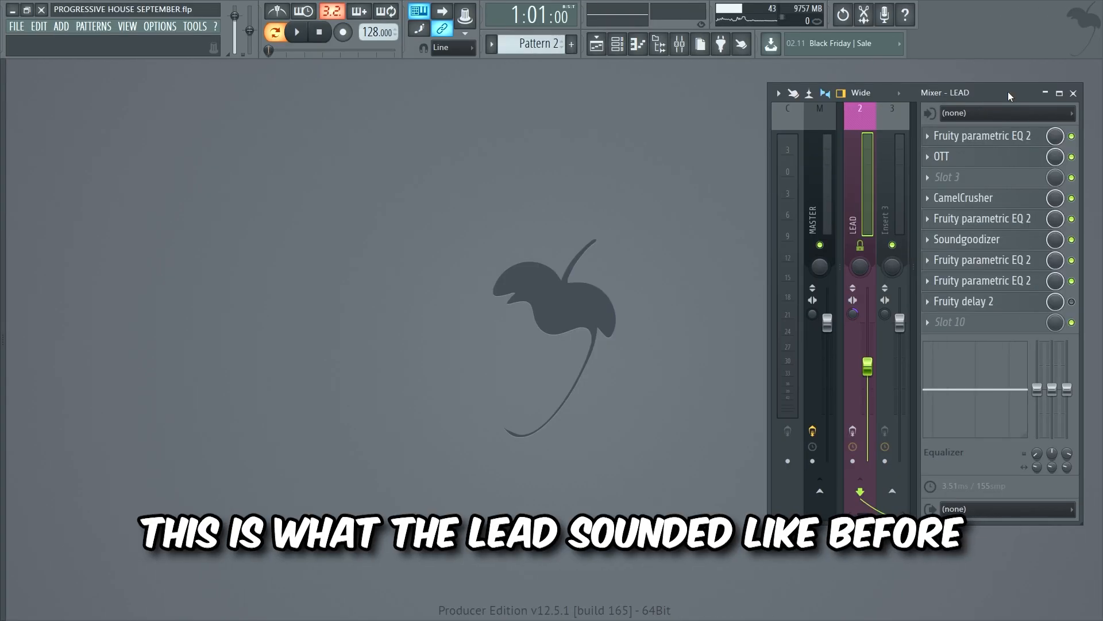
Listen to the lead without and with its mixer effects, and to its ValhallaSupermassive reverb.
{"action": "key", "text": "space"}
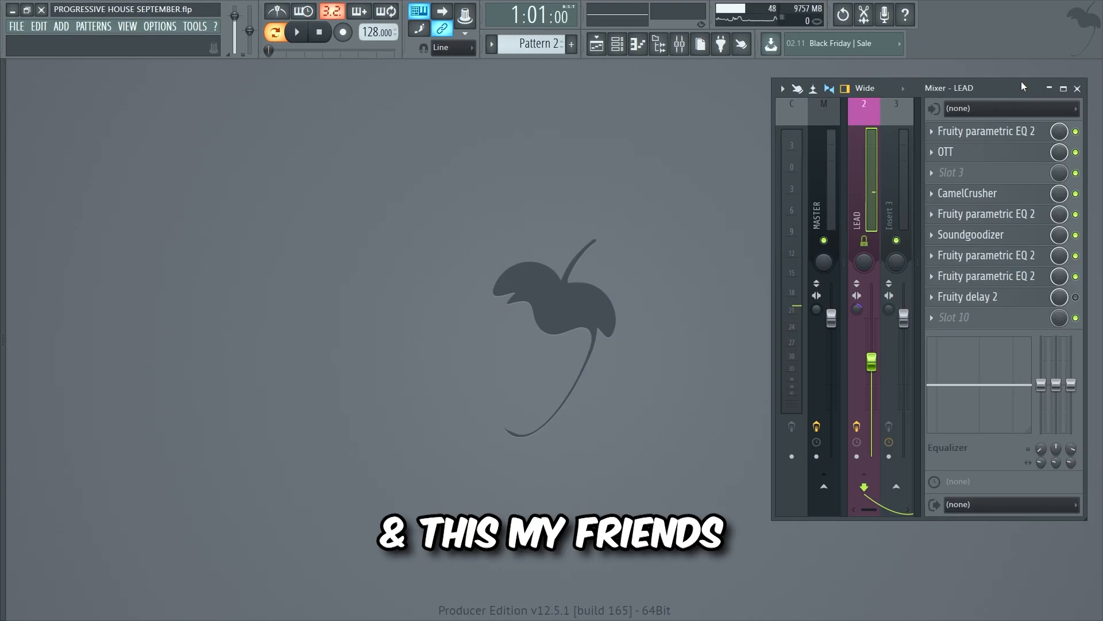
{"action": "key", "text": "space"}
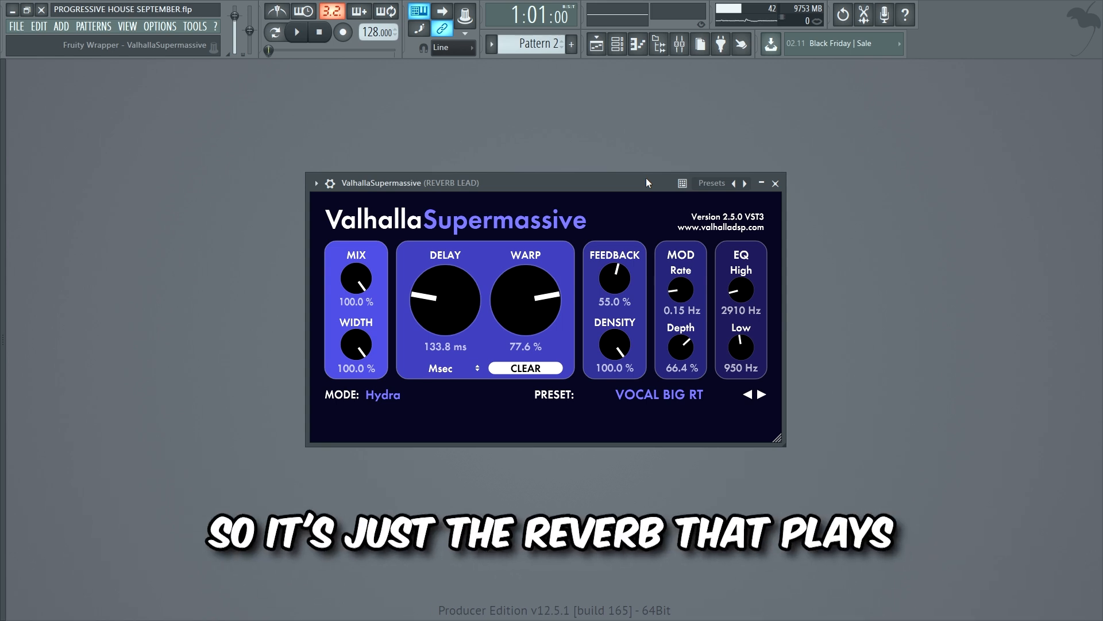
{"action": "key", "text": "space"}
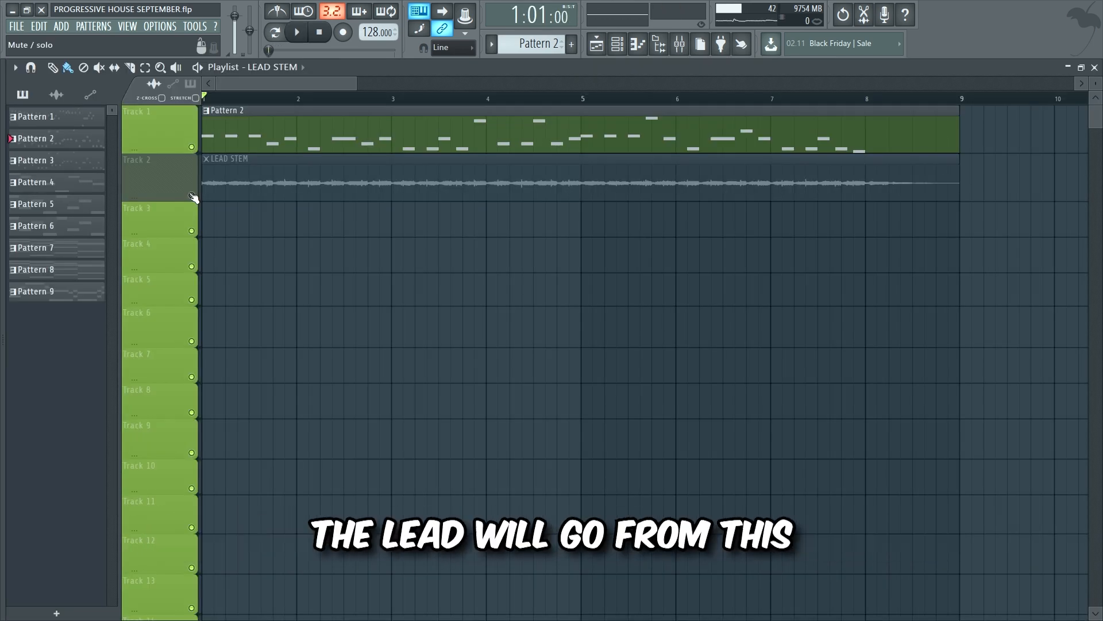
Play the Pattern 2 lead in the playlist and unmute the LEAD STEM on Track 2 during playback.
{"action": "key", "text": "space"}
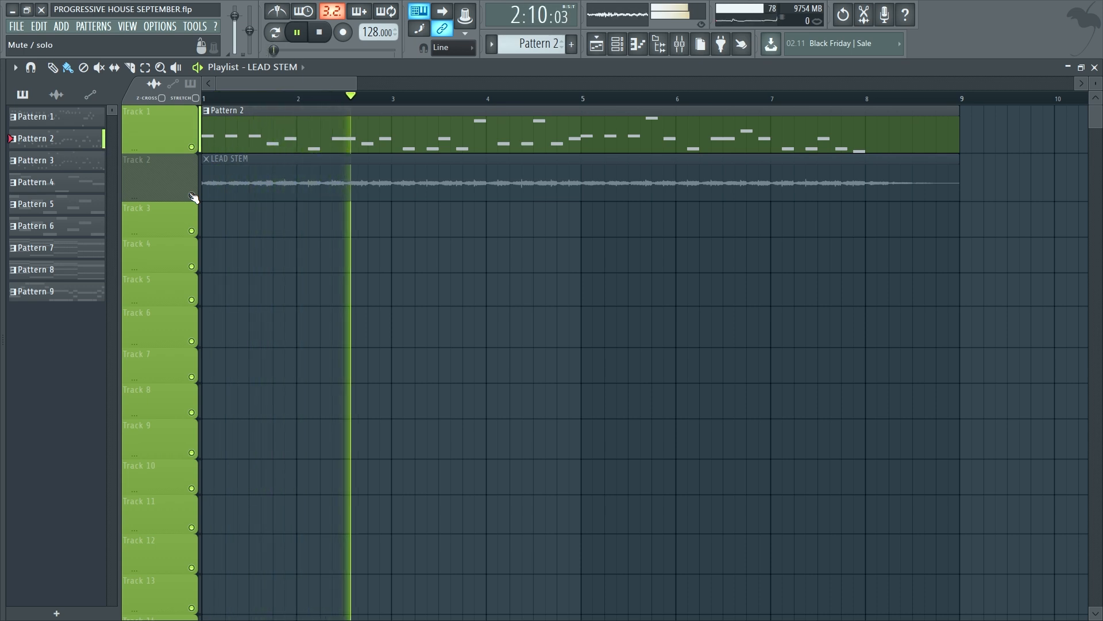
{"action": "left_click", "coordinate": [192, 196]}
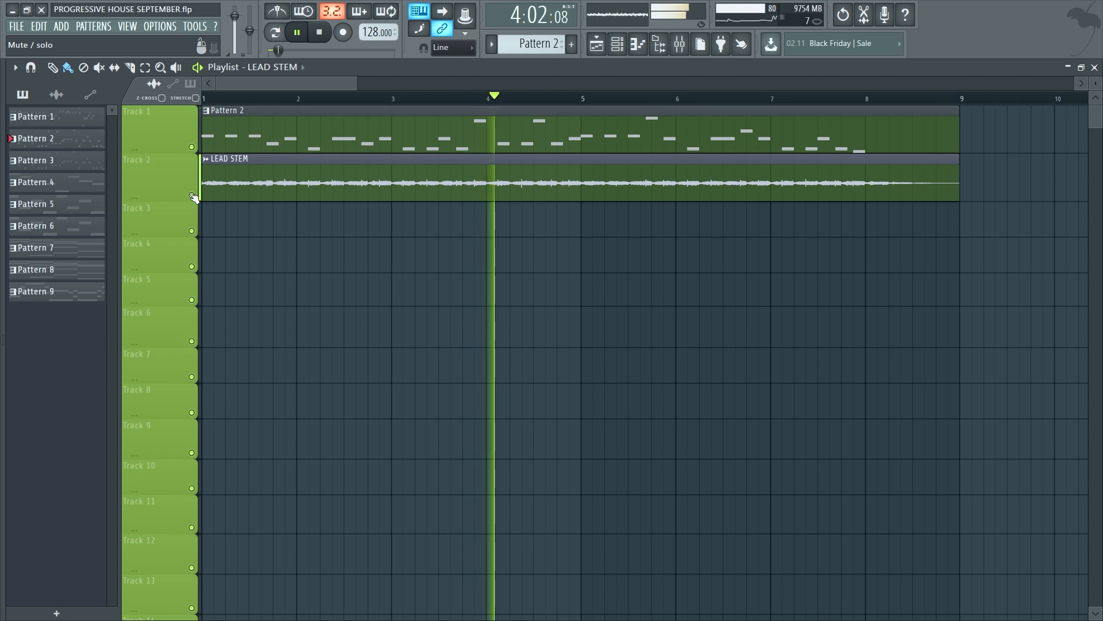
{"action": "key", "text": "space"}
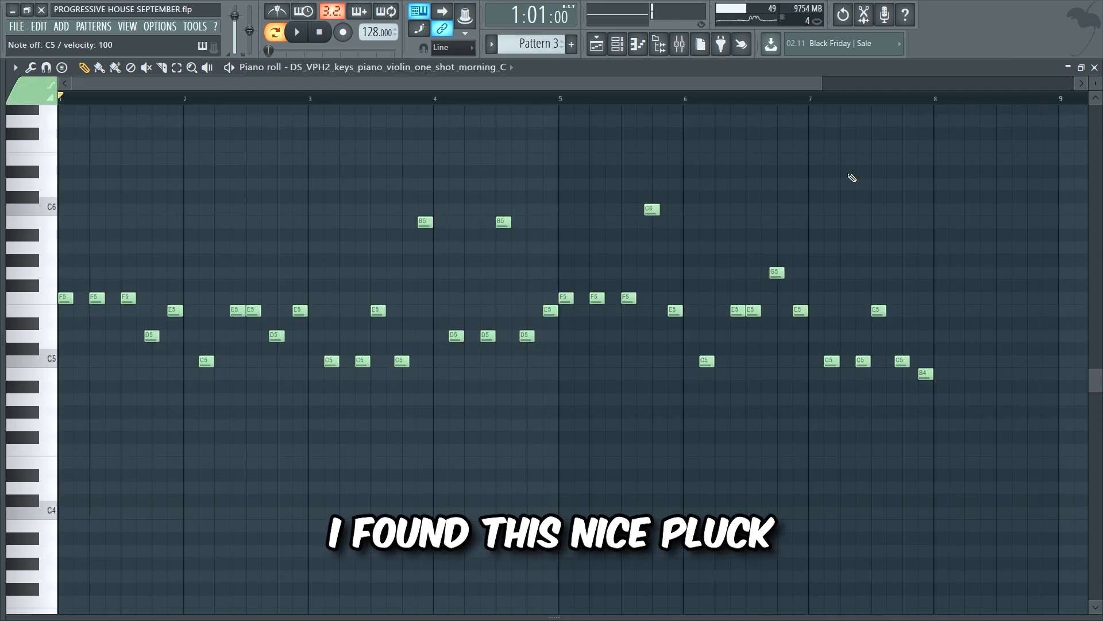
Audition the pluck sound, play its Pattern 3 melody, and listen to the pluck and lead together in the playlist.
{"action": "key", "text": "q"}
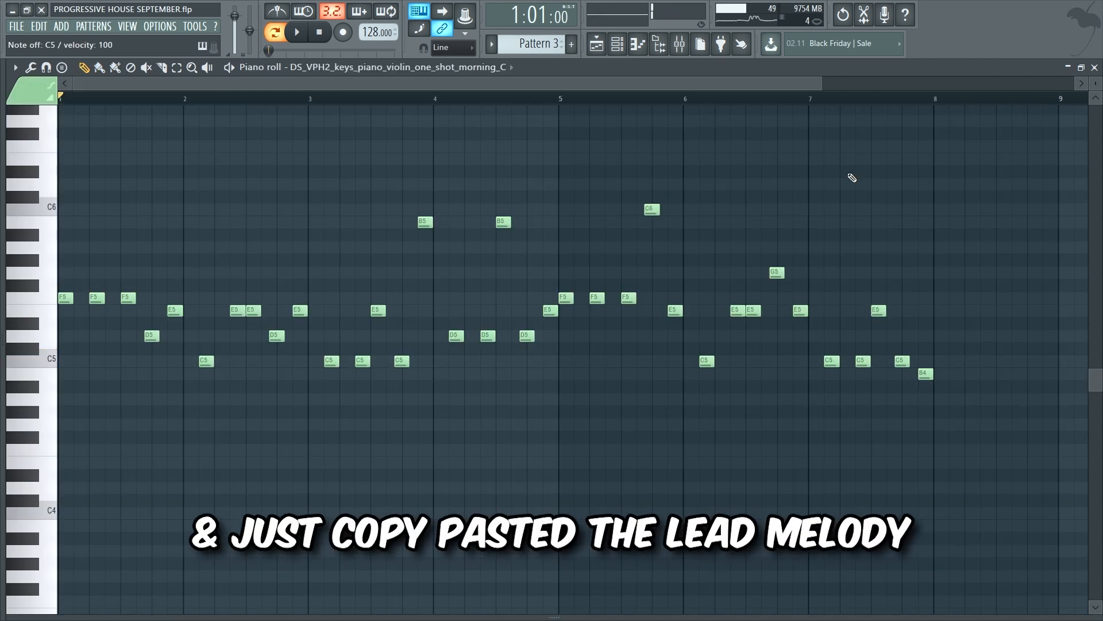
{"action": "key", "text": "space"}
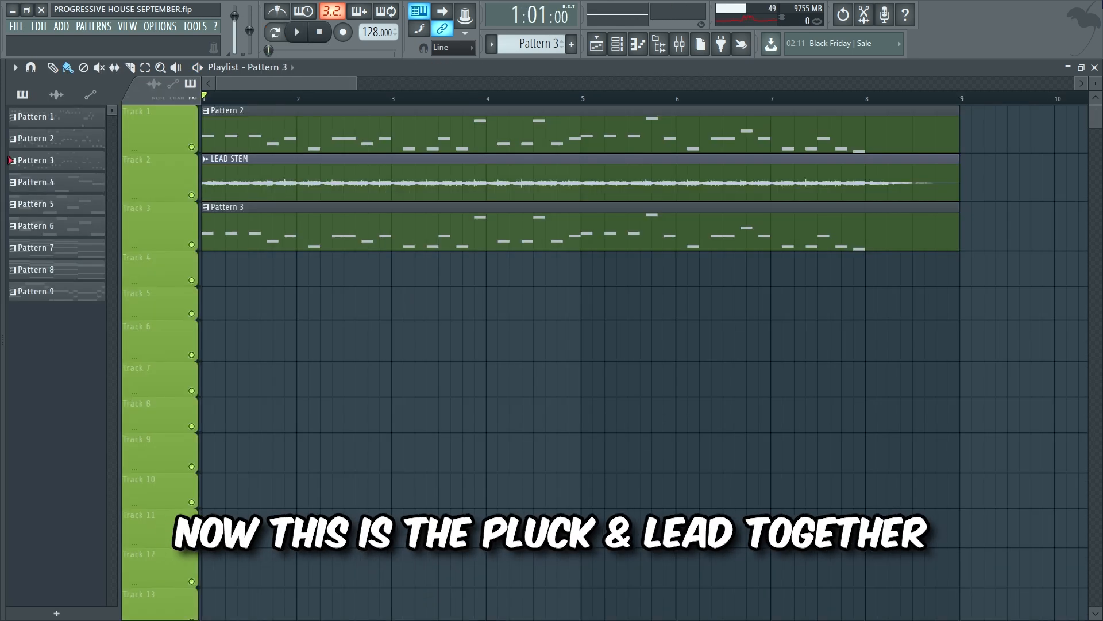
{"action": "key", "text": "space"}
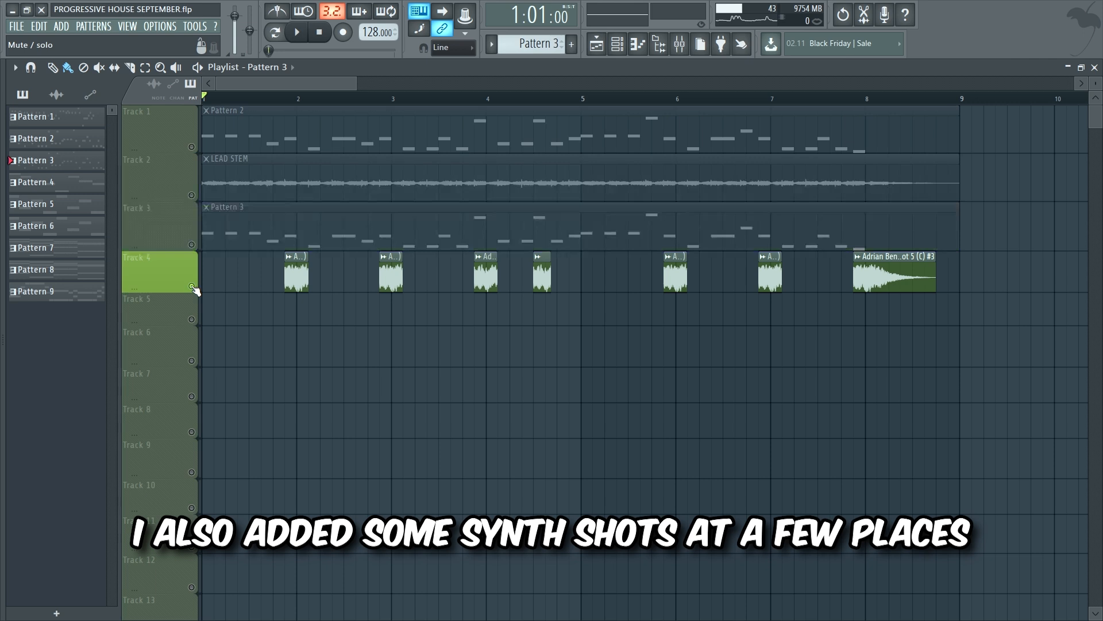
Play the soloed synth shots on Track 4 and switch the solo off during playback to hear all tracks.
{"action": "key", "text": "space"}
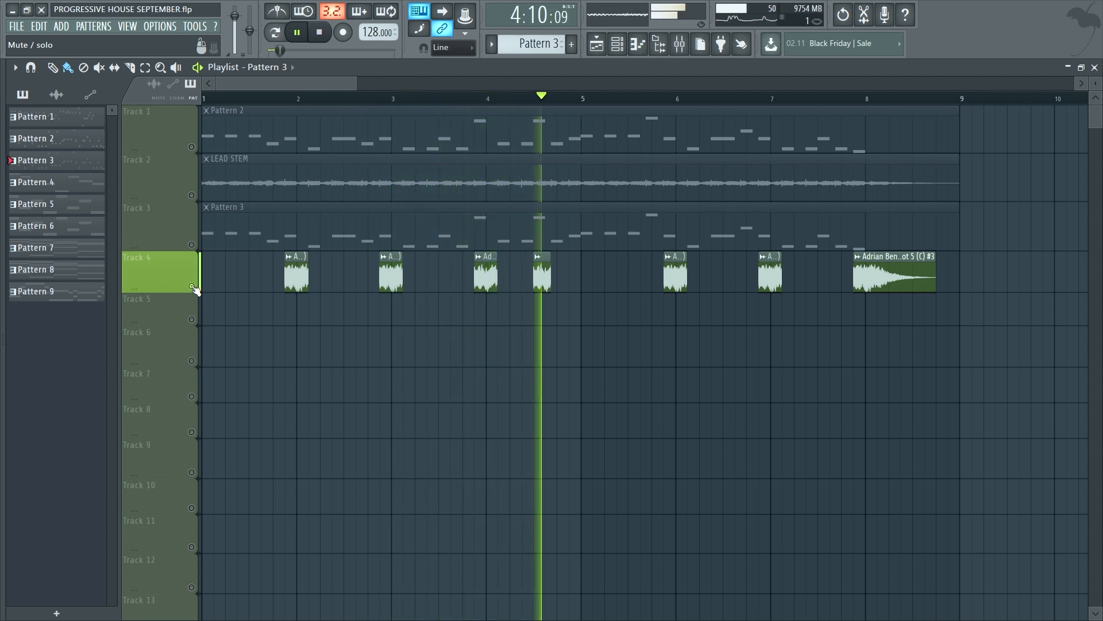
{"action": "left_click", "coordinate": [192, 286], "text": "ctrl"}
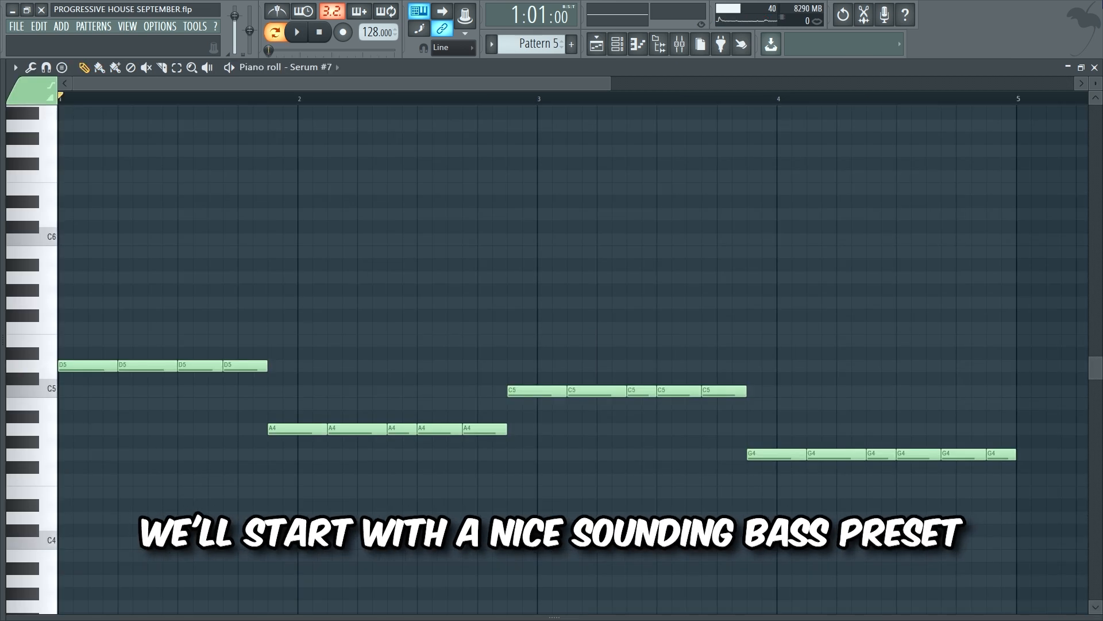
Play the Serum #7 bass pattern and audition the bass layers Serum #2, Serum #8, Serum #9 and the sub bass Serum #10 individually.
{"action": "key", "text": "space"}
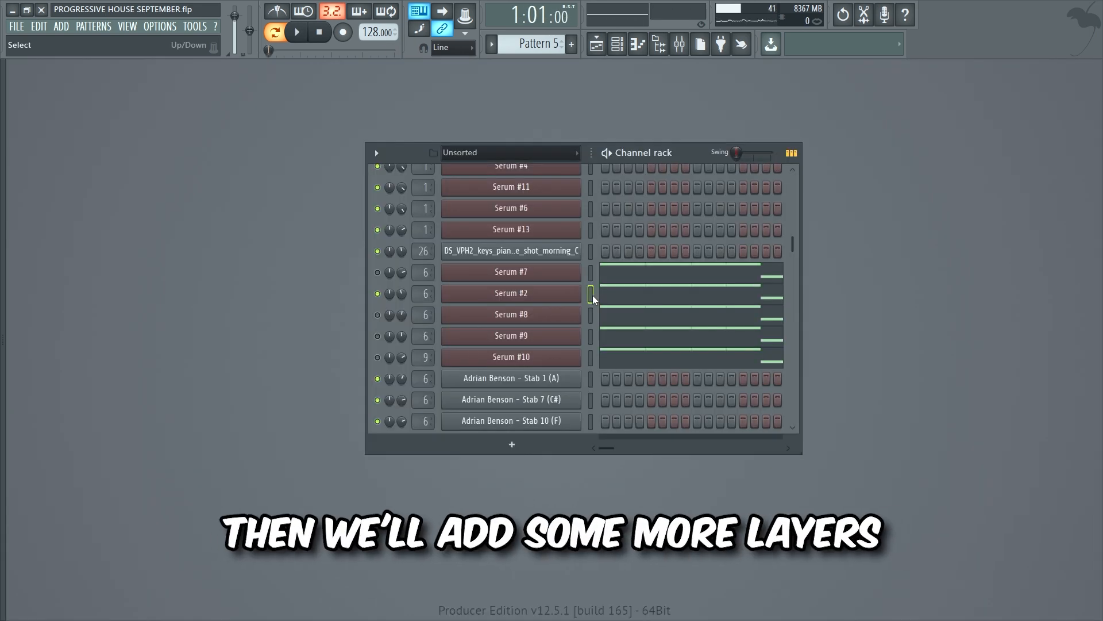
{"action": "left_click", "coordinate": [591, 294]}
{"action": "left_click", "coordinate": [591, 316]}
{"action": "left_click", "coordinate": [591, 337]}
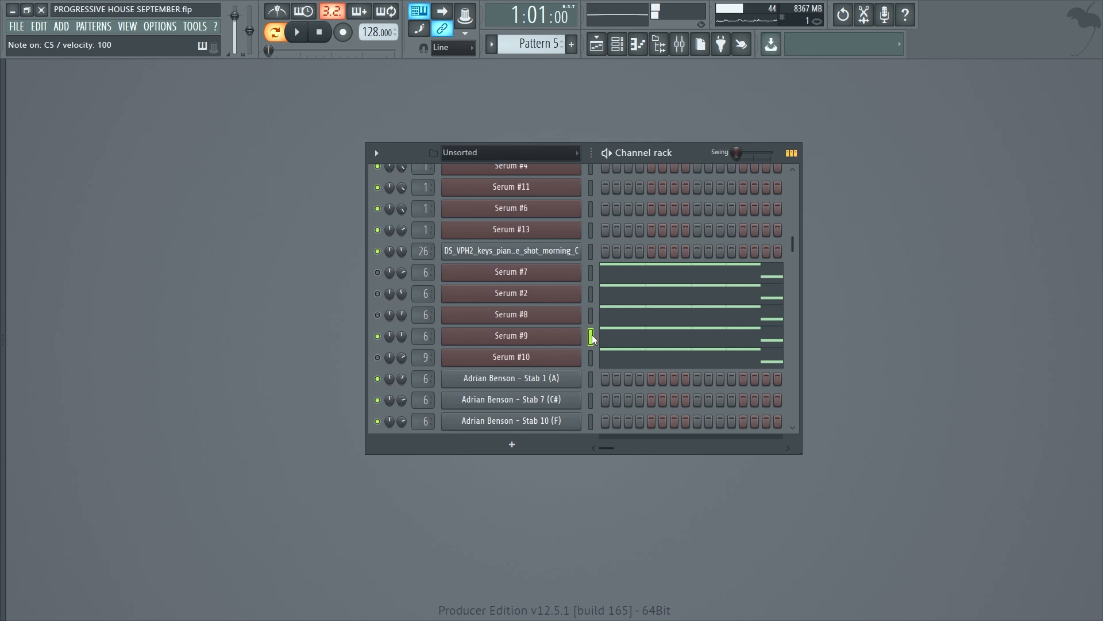
{"action": "left_click", "coordinate": [592, 358]}
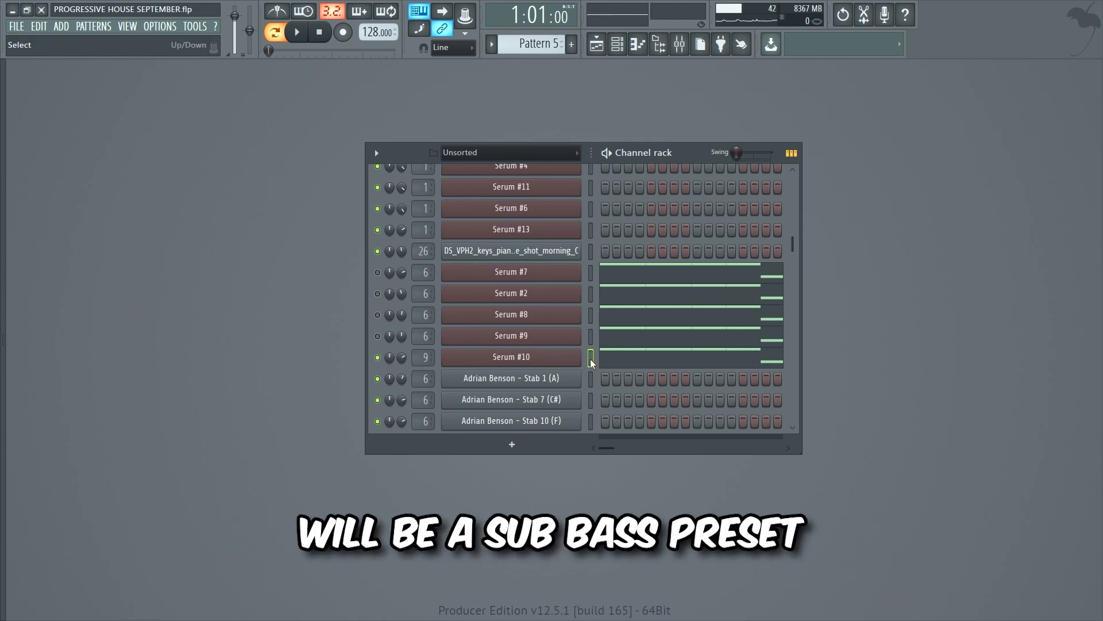
{"action": "key", "text": "z"}
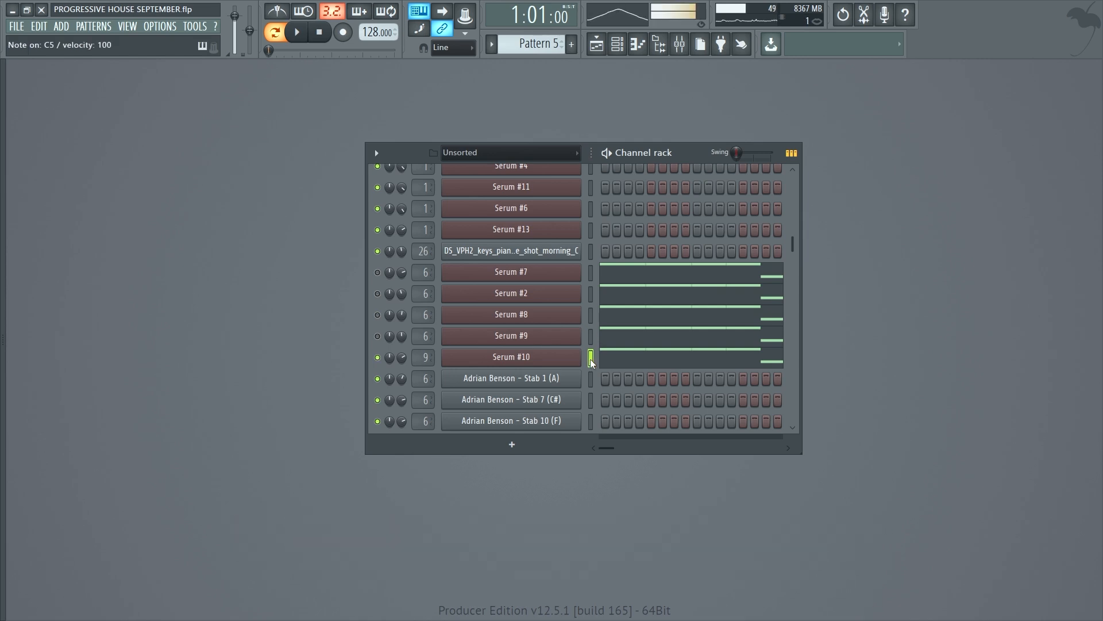
Play the layered bass pattern, on its own and in the playlist with the Serum #7 channel pitch automation.
{"action": "key", "text": "space"}
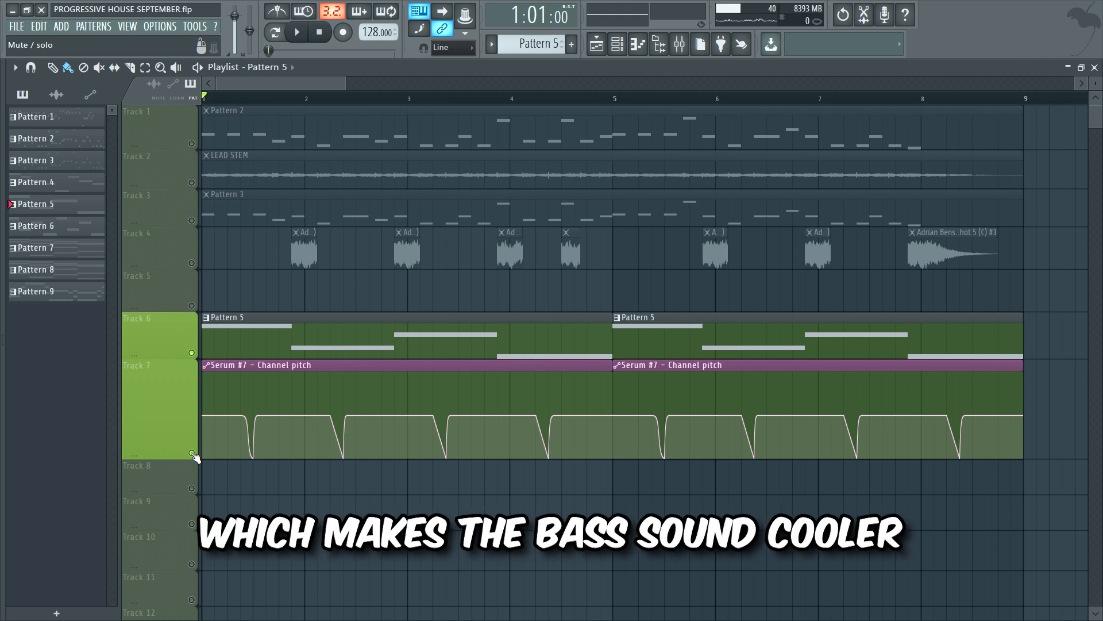
{"action": "key", "text": "space"}
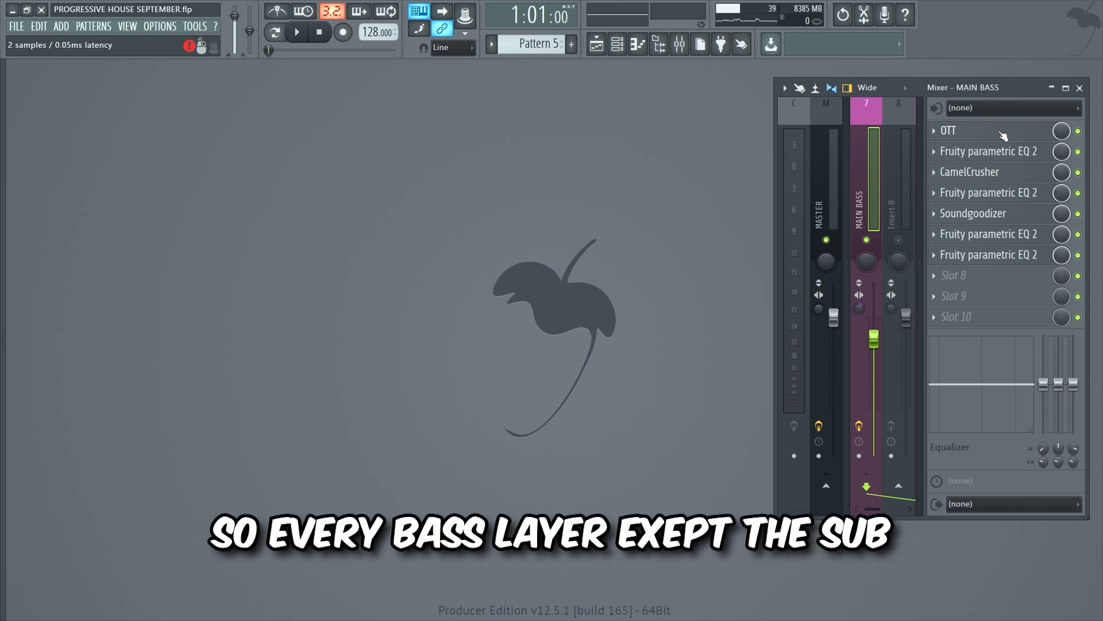
Inspect the MAIN BASS mixer track's effects in order: OTT, the first EQ, CamelCrusher, second EQ, Soundgoodizer and the two final EQs.
{"action": "left_click", "coordinate": [994, 132]}
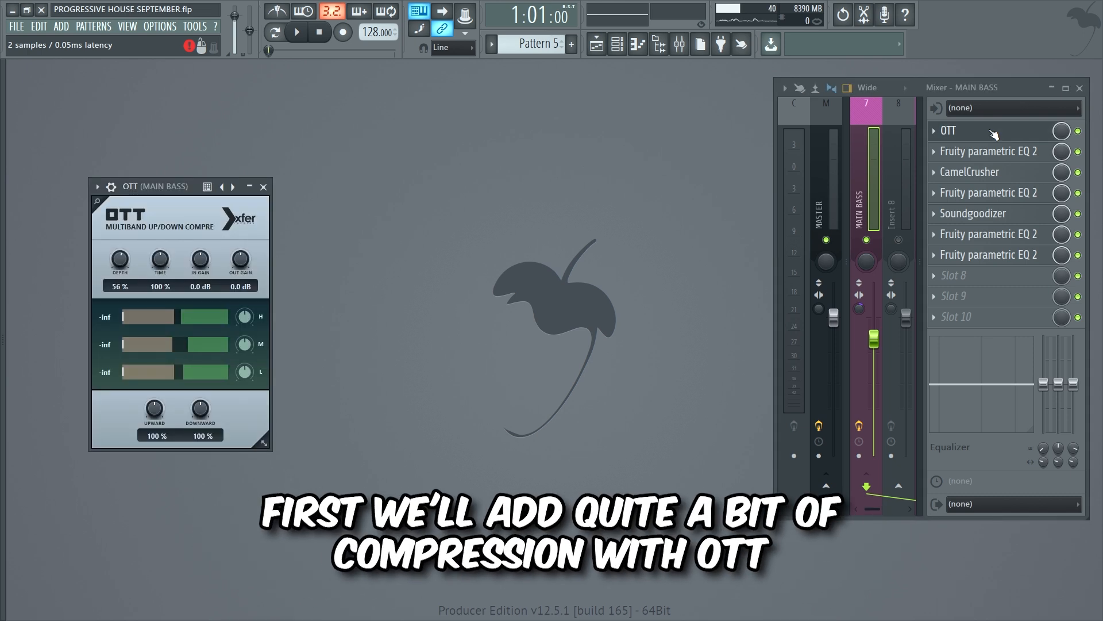
{"action": "left_click", "coordinate": [1025, 153]}
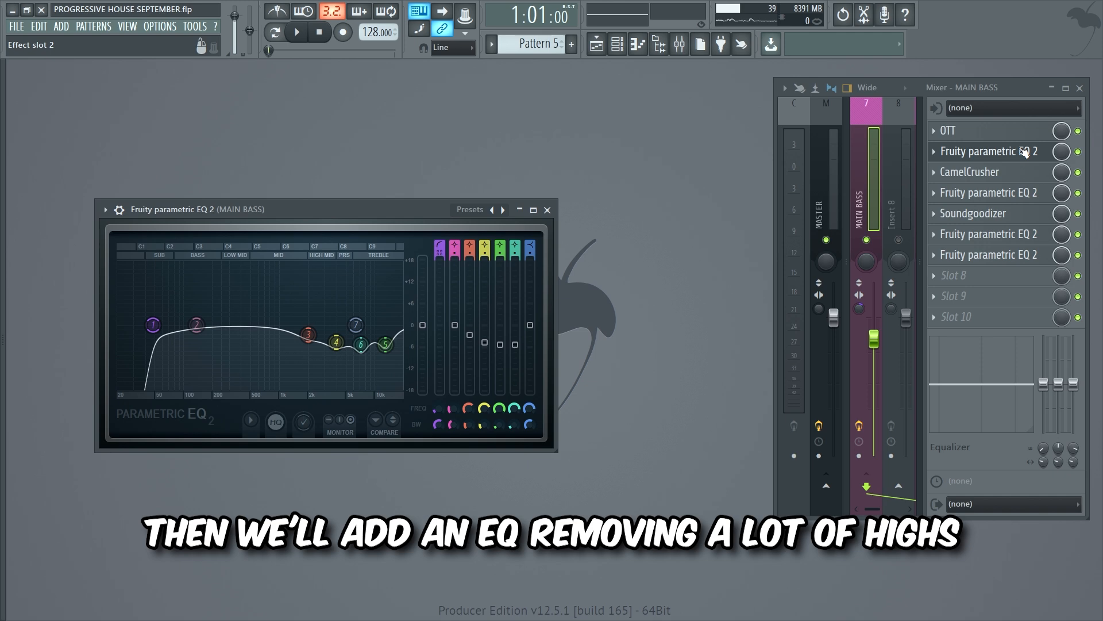
{"action": "left_click", "coordinate": [1020, 173]}
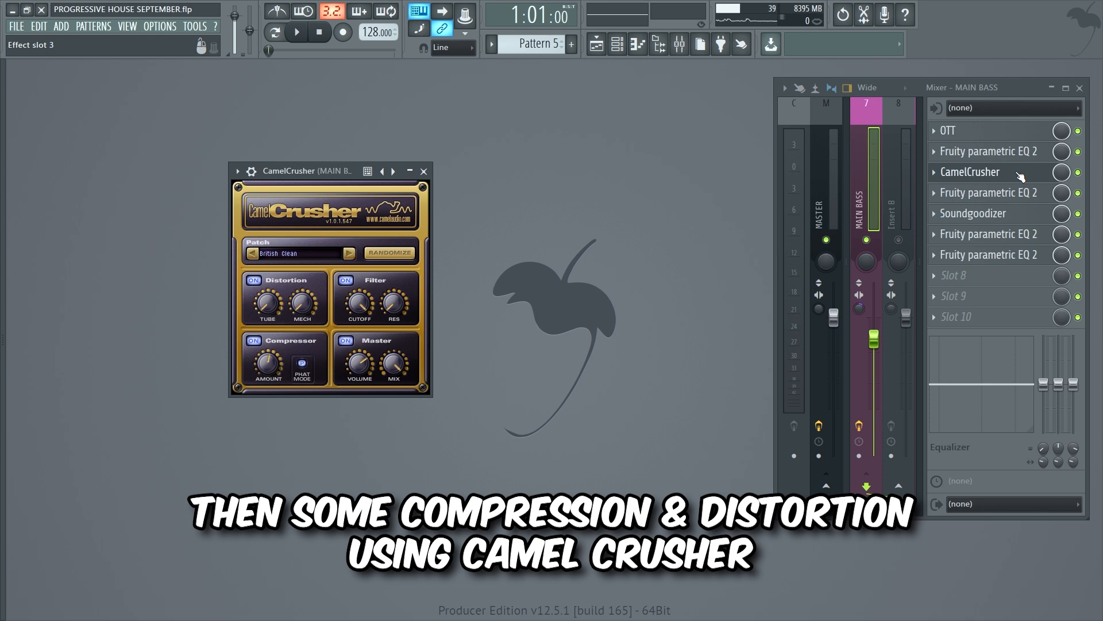
{"action": "left_click", "coordinate": [1023, 195]}
{"action": "left_click", "coordinate": [1022, 215]}
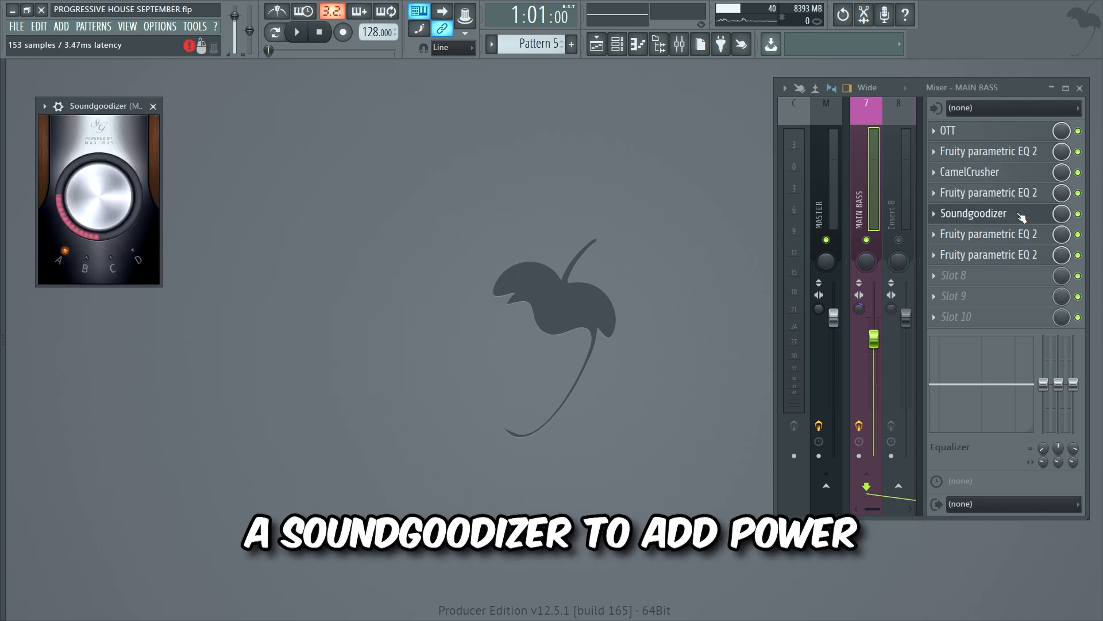
{"action": "left_click", "coordinate": [1018, 235]}
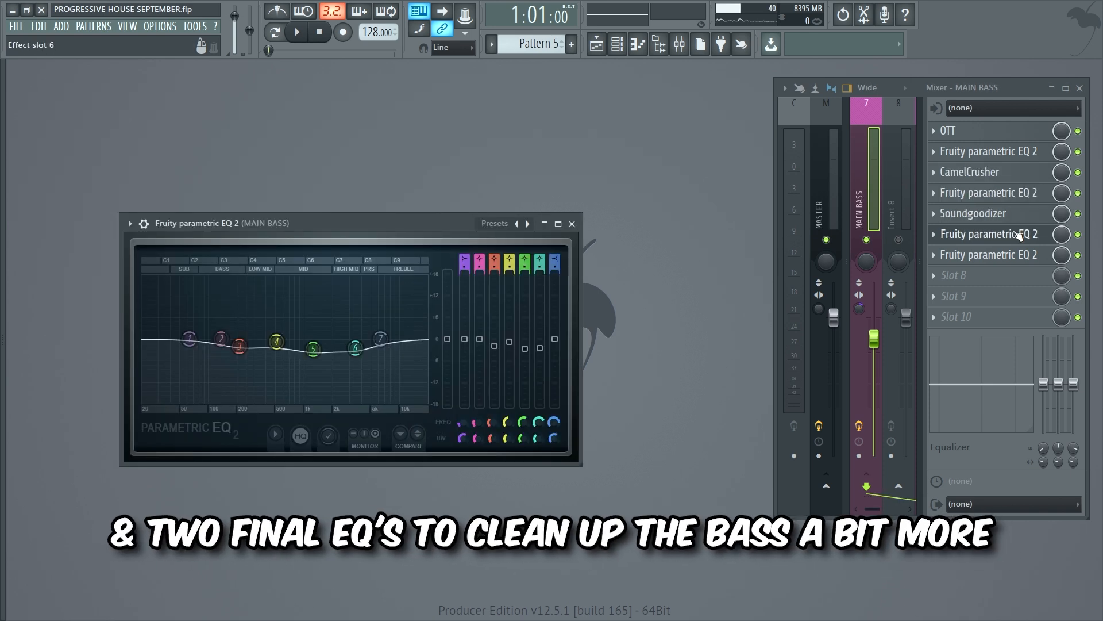
{"action": "left_click", "coordinate": [1018, 256]}
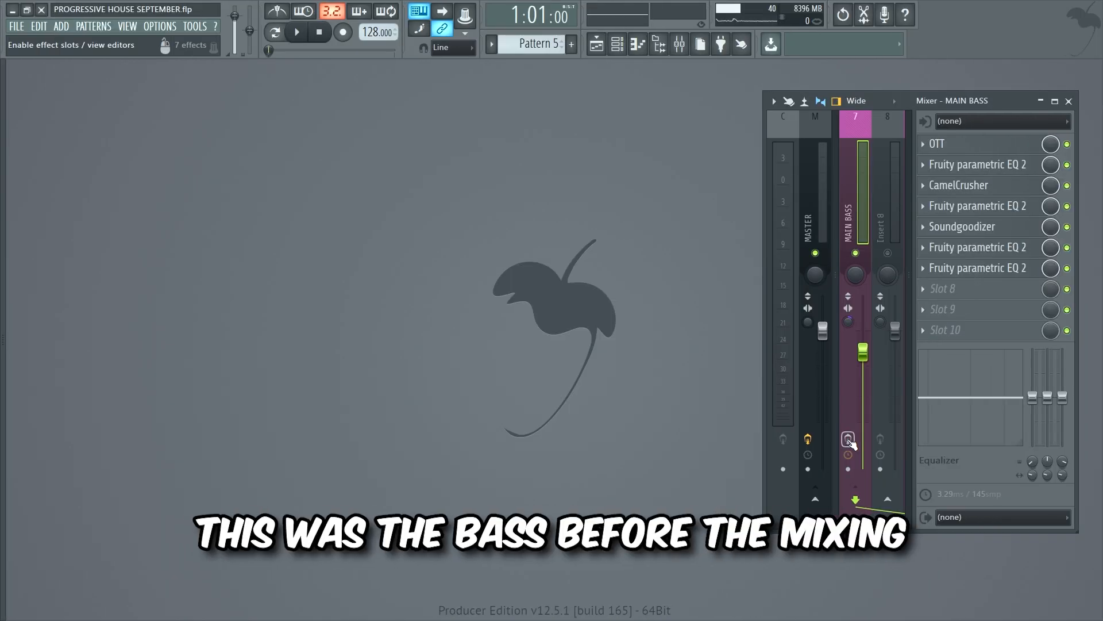
Listen to the main bass without and with its mixer effects.
{"action": "key", "text": "space"}
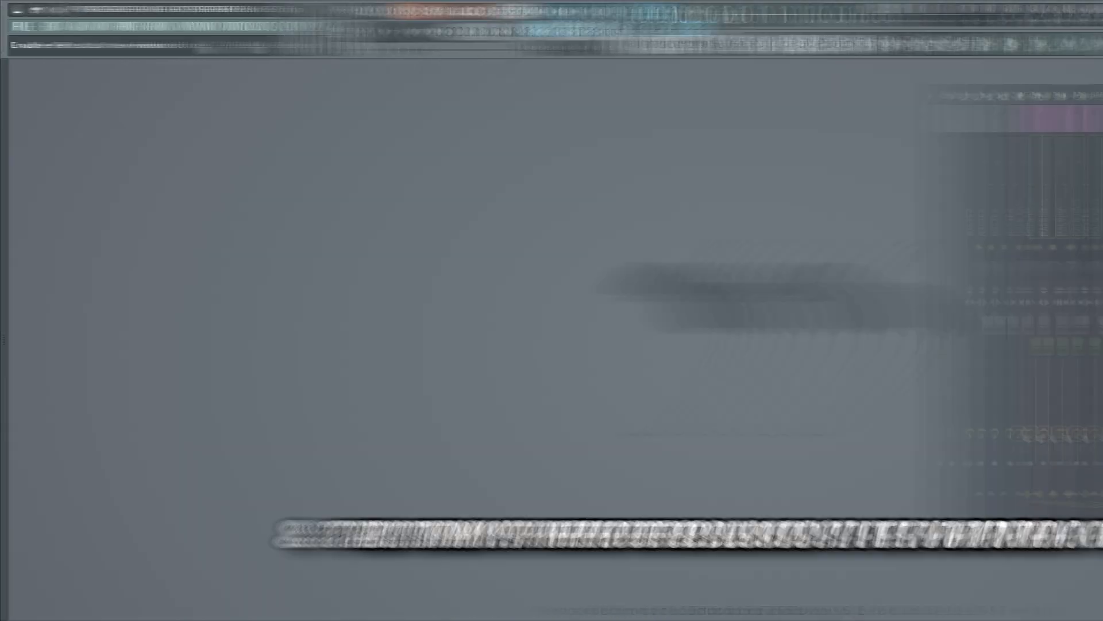
{"action": "key", "text": "space"}
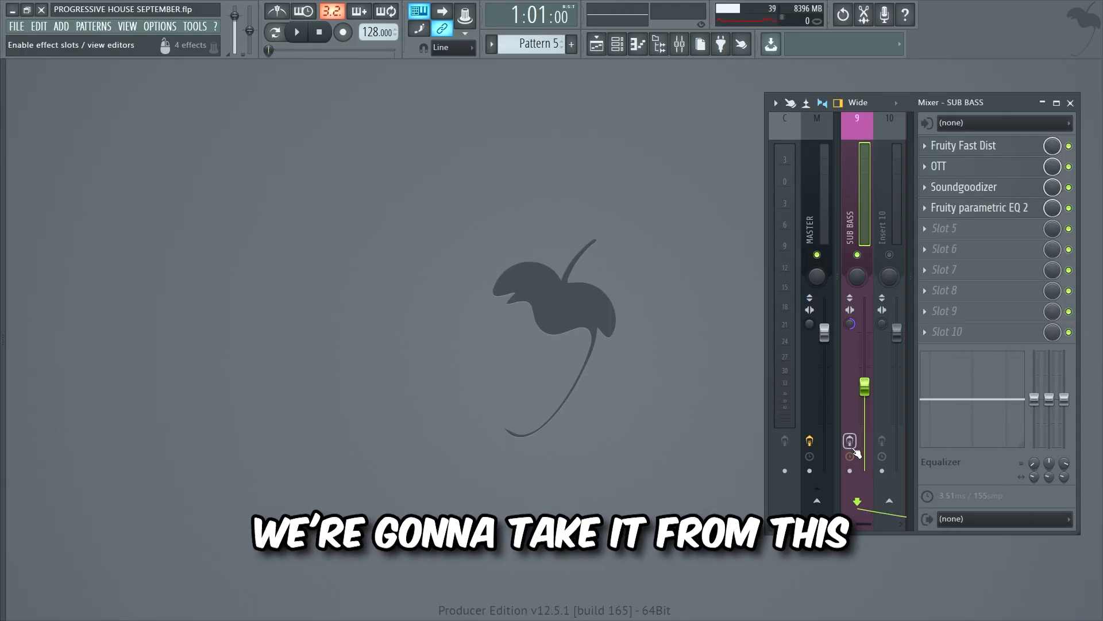
Play the sub bass without its mixer effects and inspect the SUB BASS track's Fruity Fast Dist, OTT, Soundgoodizer and EQ.
{"action": "key", "text": "space"}
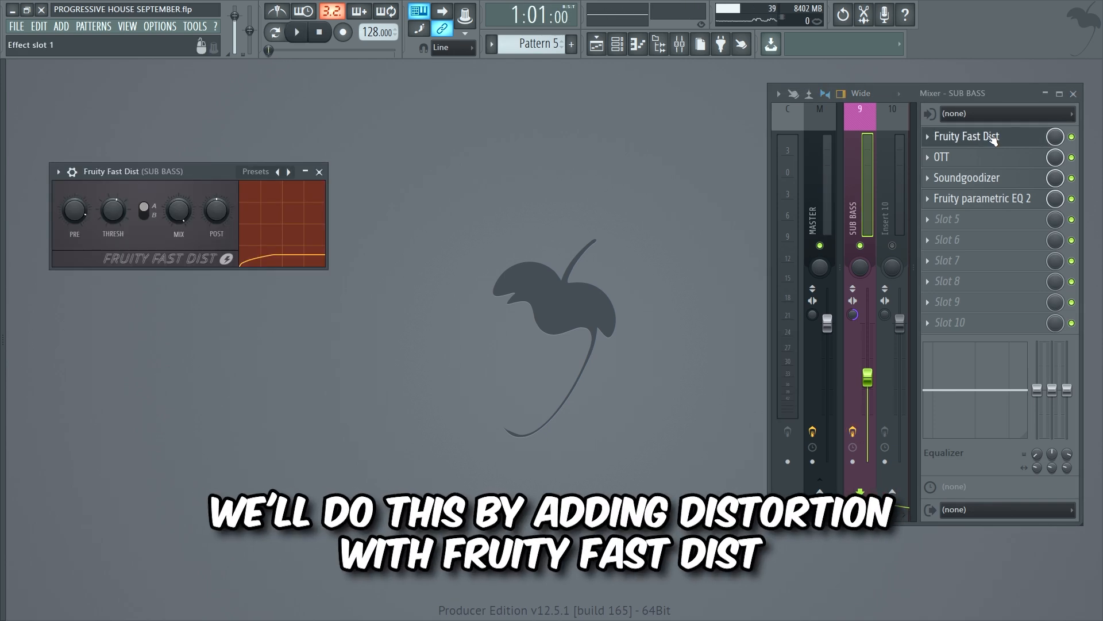
{"action": "left_click", "coordinate": [949, 157]}
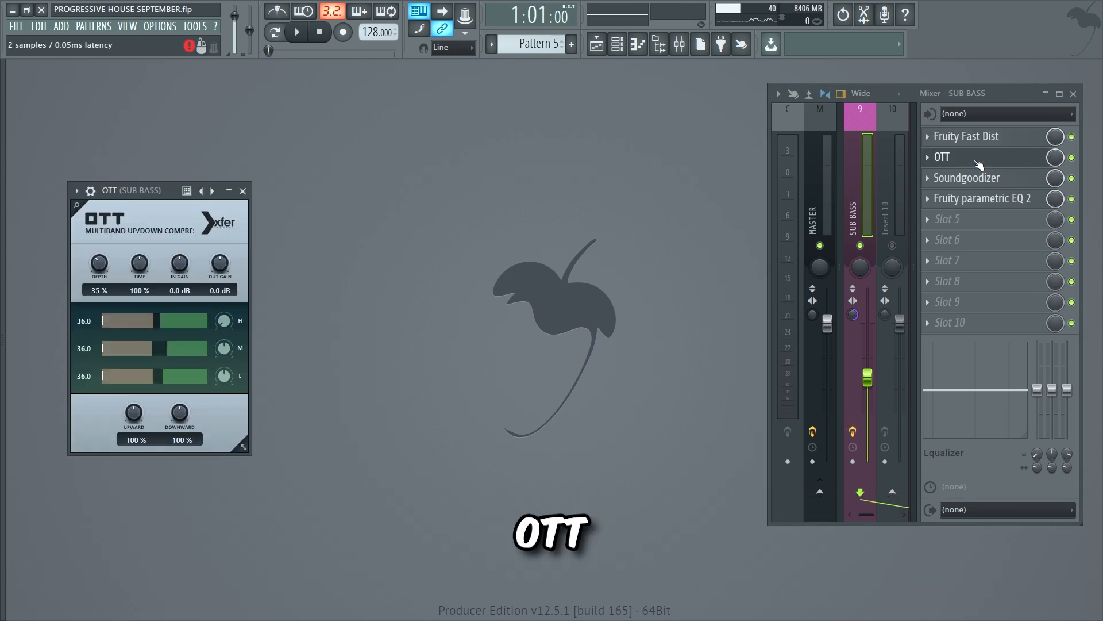
{"action": "left_click", "coordinate": [982, 179]}
{"action": "left_click", "coordinate": [977, 198]}
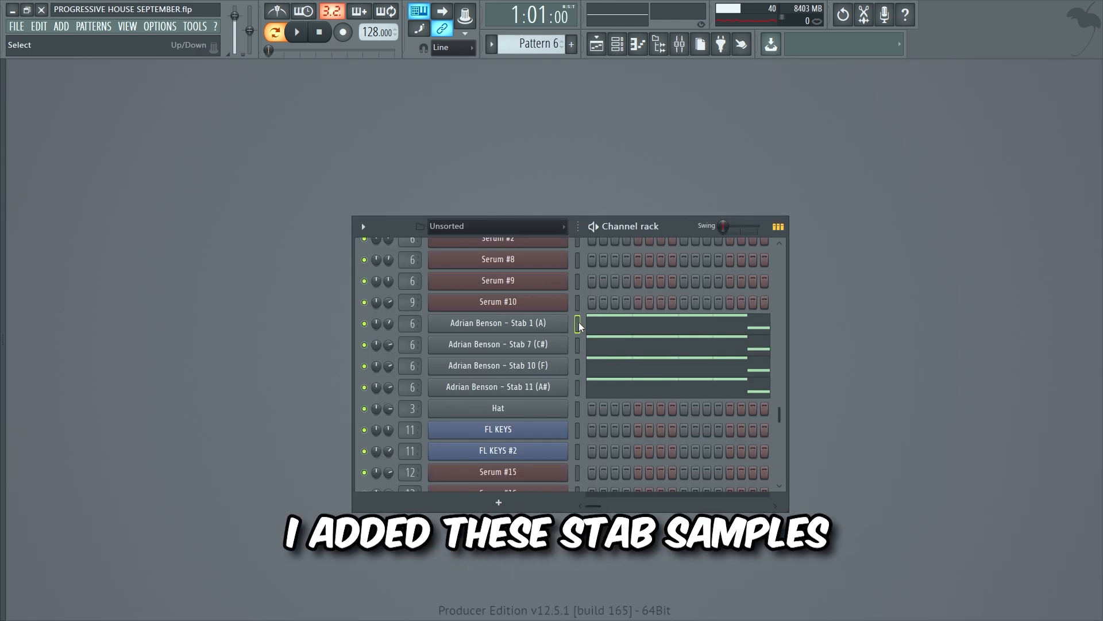
Select the four Adrian Benson stab channels (Stab 1, 7, 10 and 11) and play their bassline in Pattern 6.
{"action": "left_click", "coordinate": [578, 344]}
{"action": "left_click", "coordinate": [578, 366]}
{"action": "left_click", "coordinate": [578, 387]}
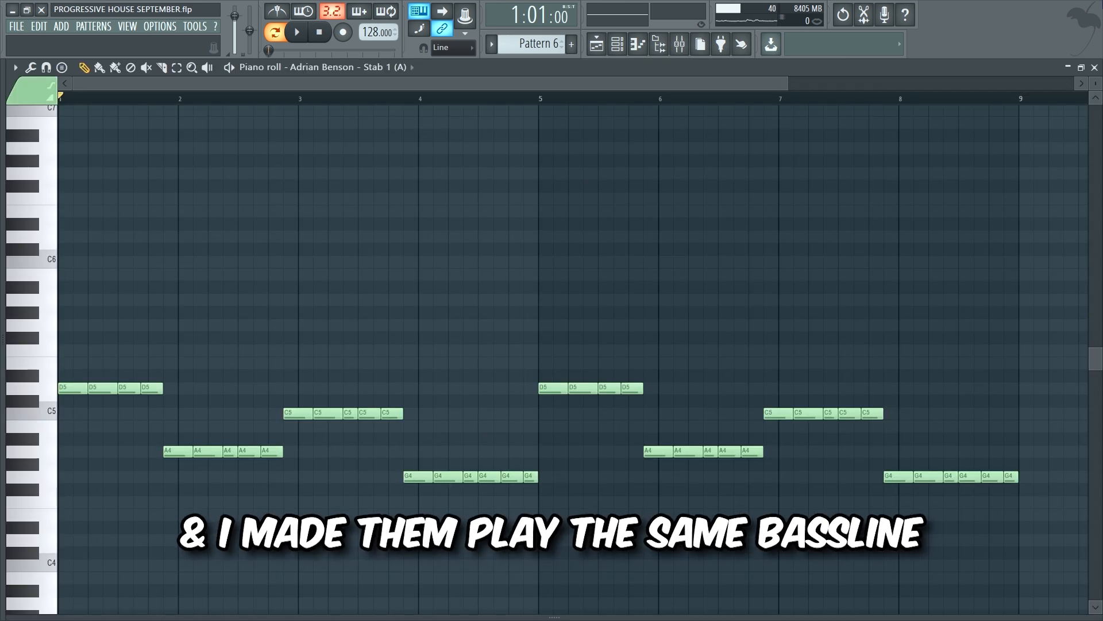
{"action": "key", "text": "space"}
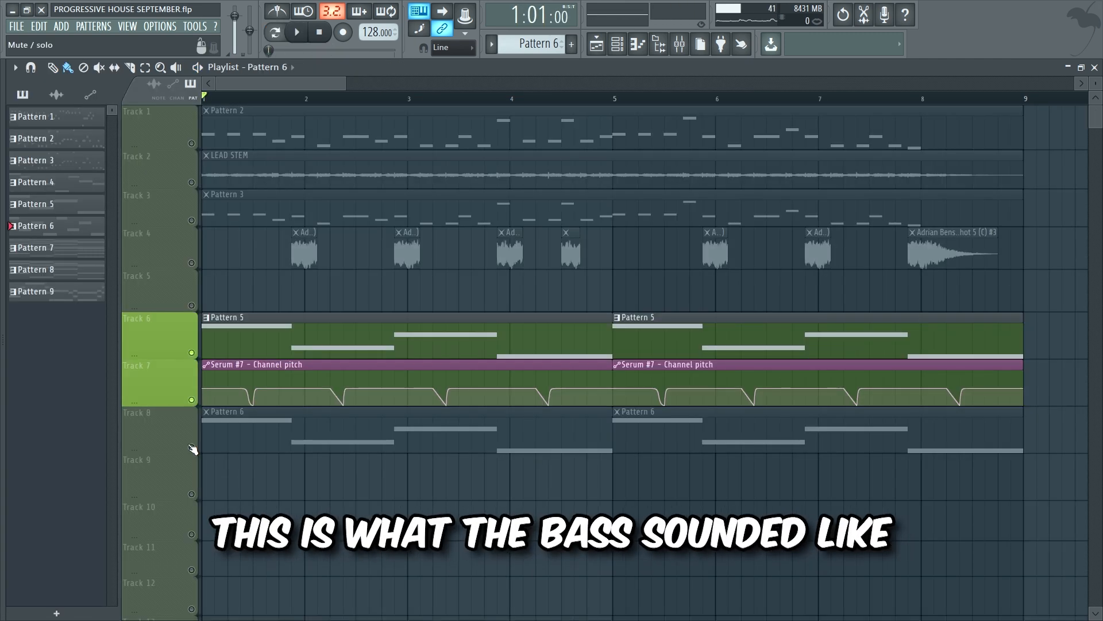
Compare the bass in the playlist without and with the Pattern 6 stabs on Track 8.
{"action": "key", "text": "space"}
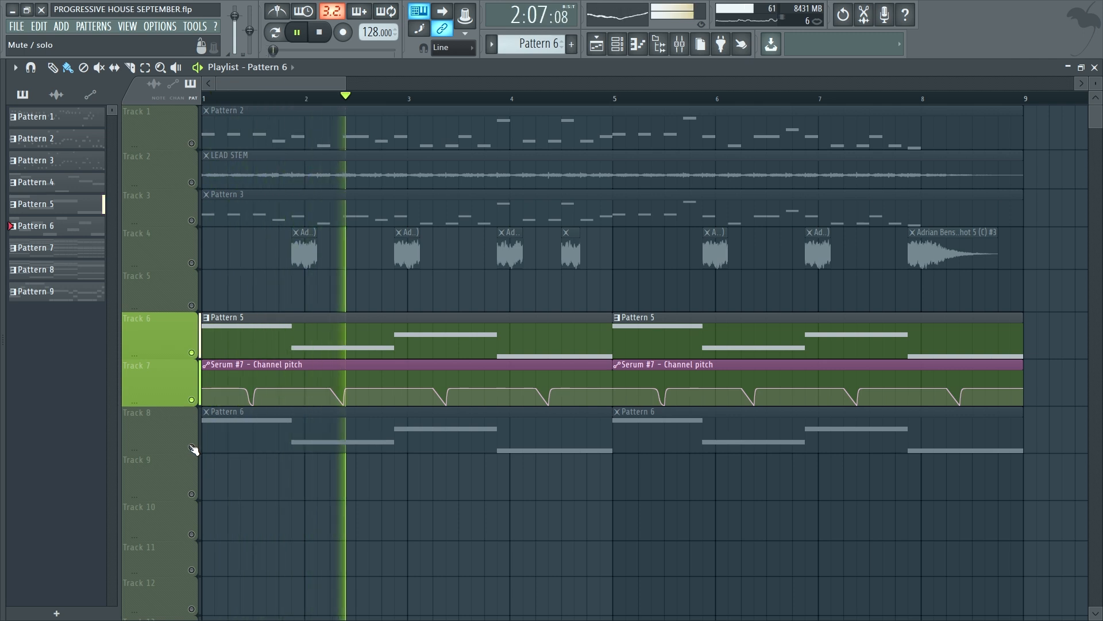
{"action": "left_click", "coordinate": [192, 447]}
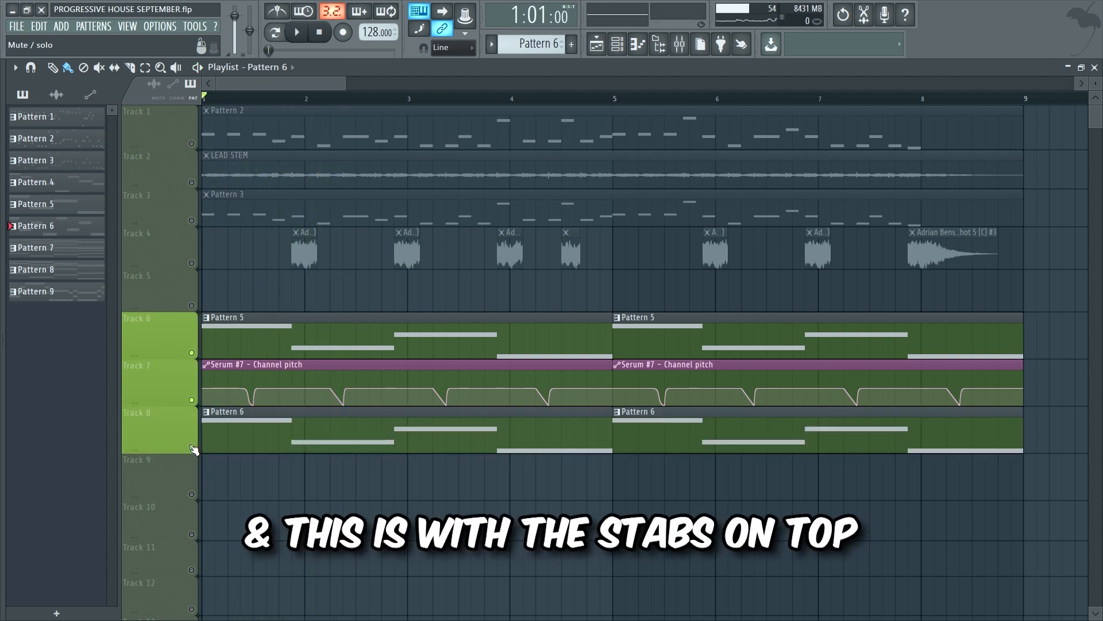
{"action": "key", "text": "space"}
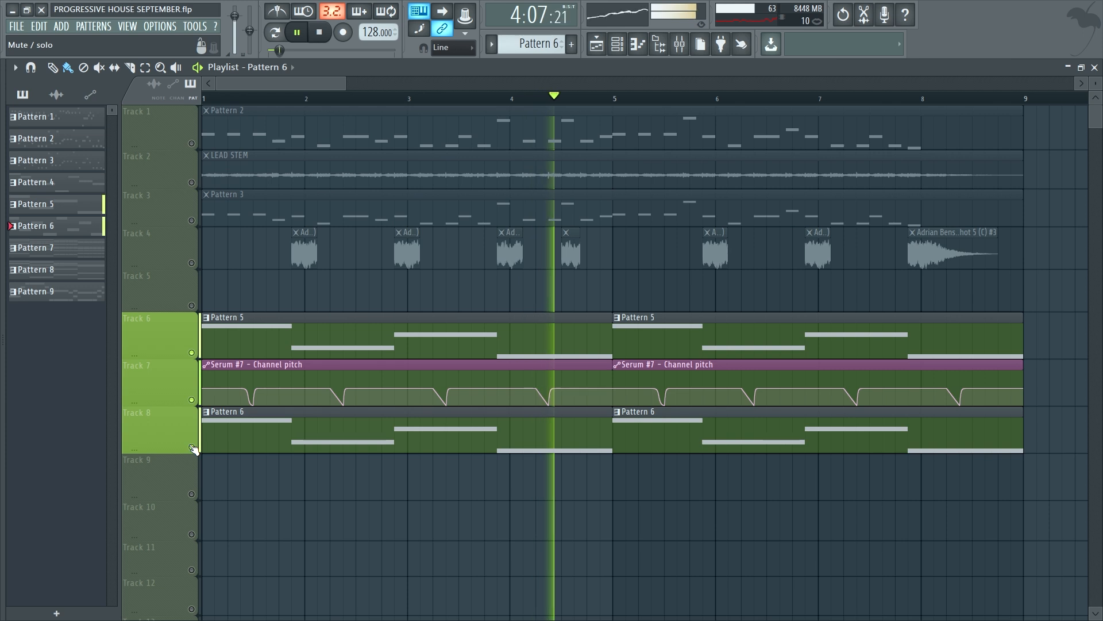
{"action": "key", "text": "space"}
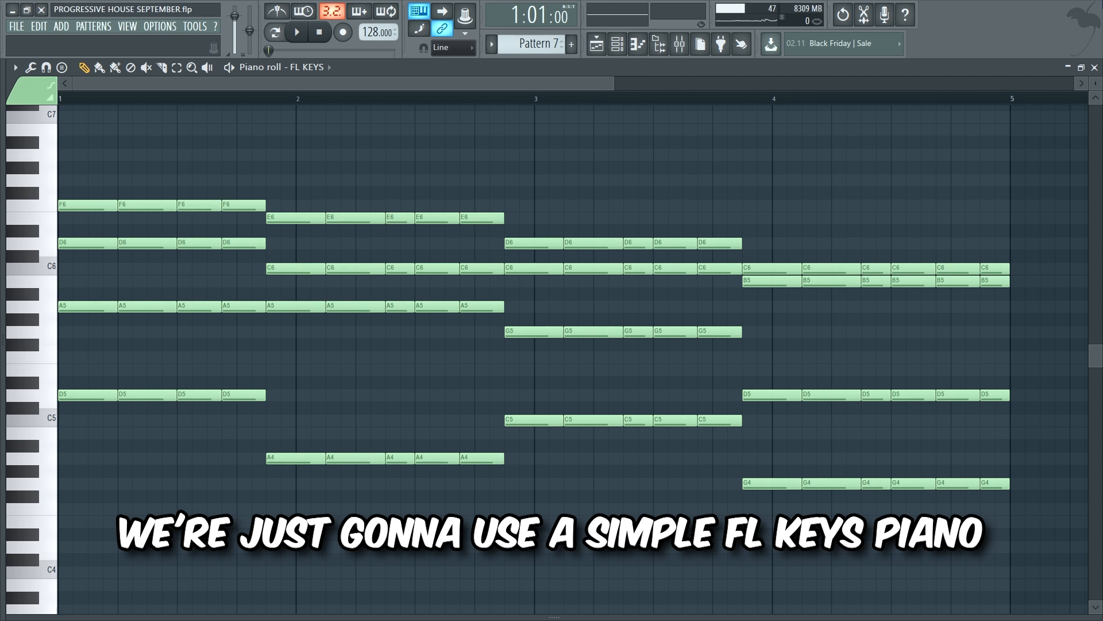
Play the Pattern 7 chords with the FL KEYS piano, and audition the FL KEYS #2 organ layer on its own.
{"action": "key", "text": "space"}
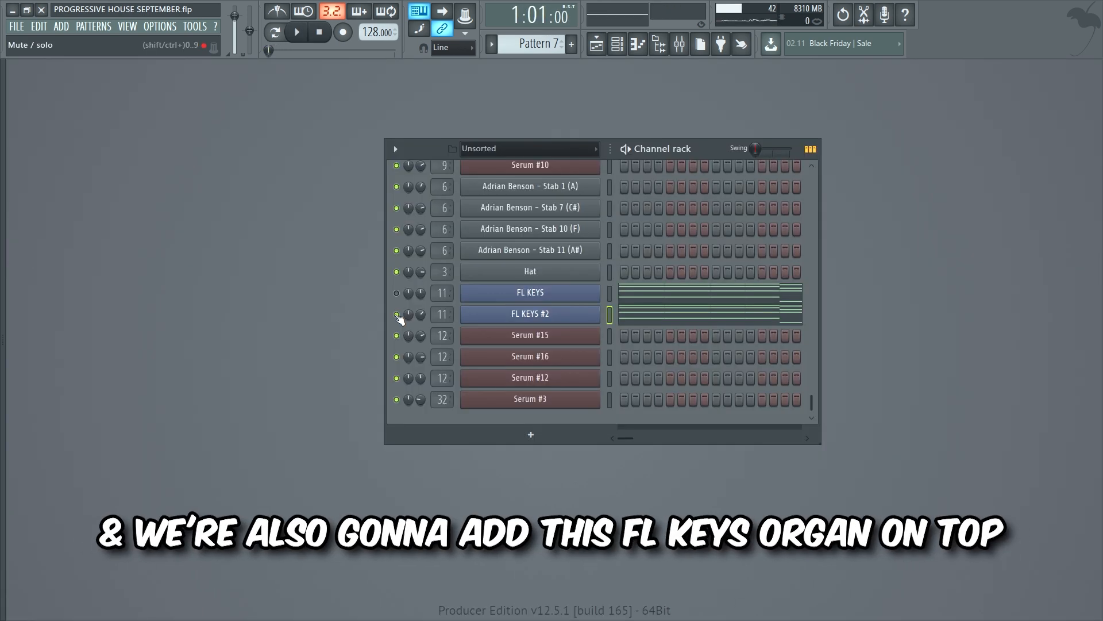
{"action": "key", "text": "space"}
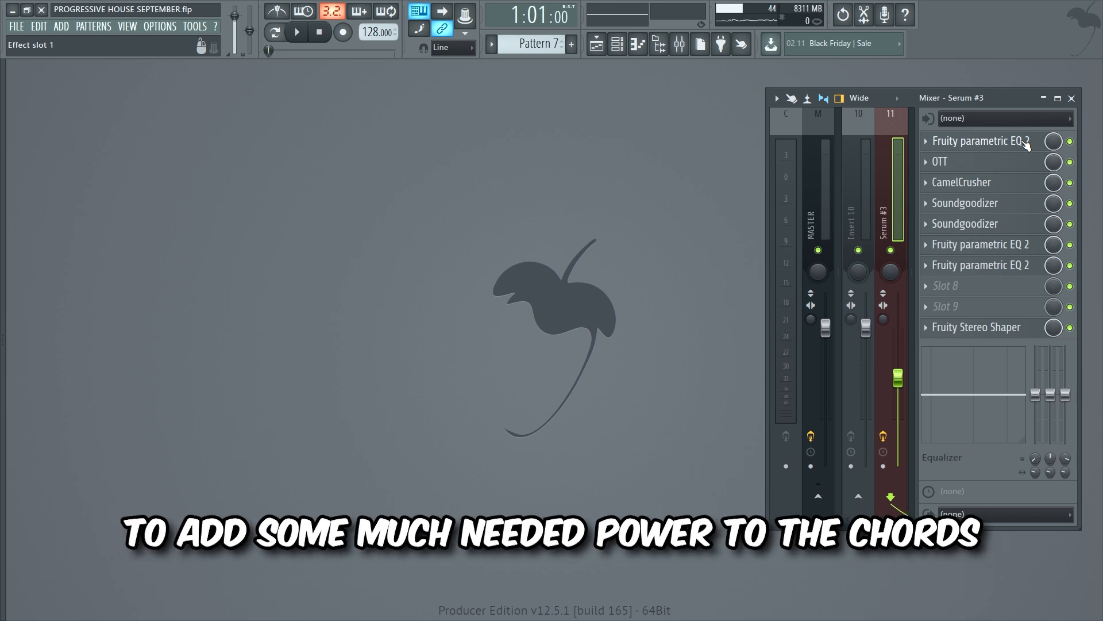
Inspect mixer track 11's effects in order: first EQ, OTT, CamelCrusher, both Soundgoodizers, the two final EQs and Fruity Stereo Shaper.
{"action": "left_click", "coordinate": [1026, 145]}
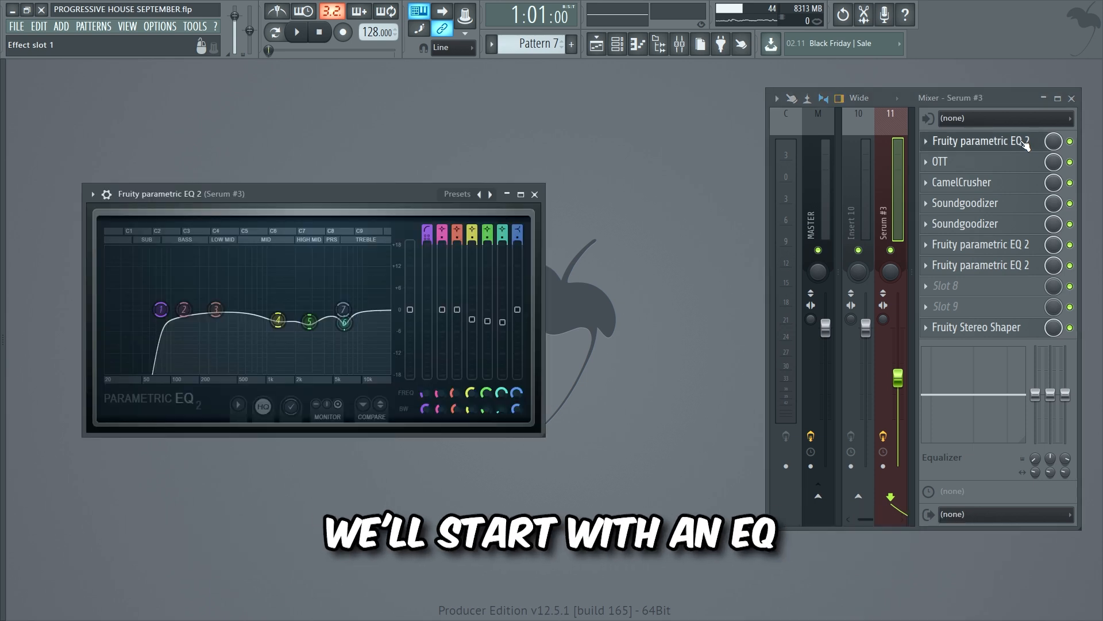
{"action": "left_click", "coordinate": [1005, 166]}
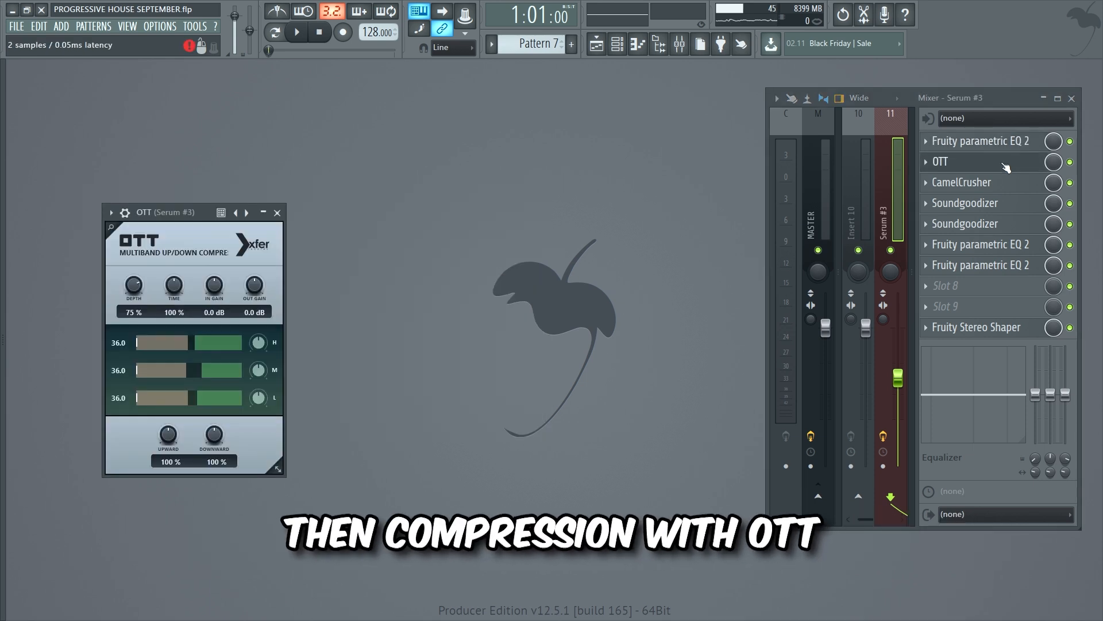
{"action": "left_click", "coordinate": [1017, 186]}
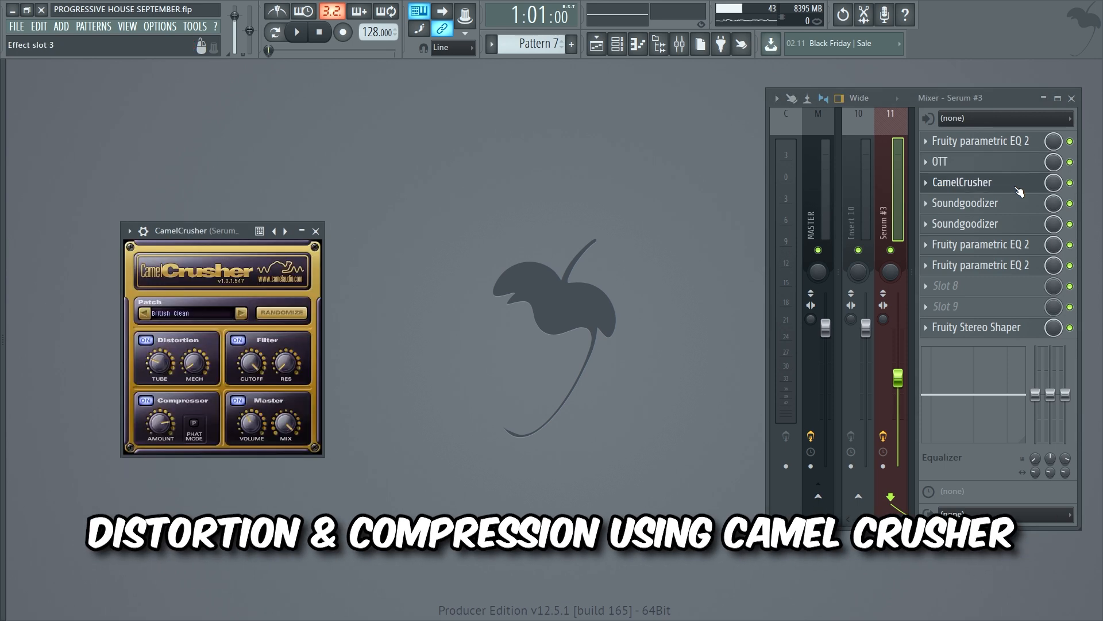
{"action": "left_click", "coordinate": [1003, 210]}
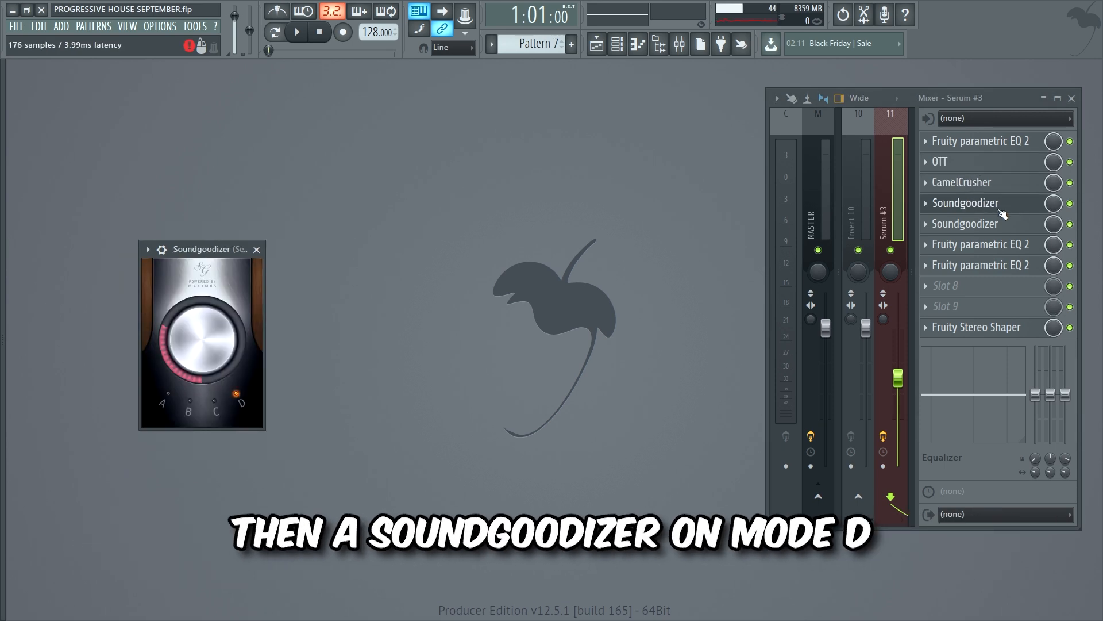
{"action": "left_click", "coordinate": [1015, 229]}
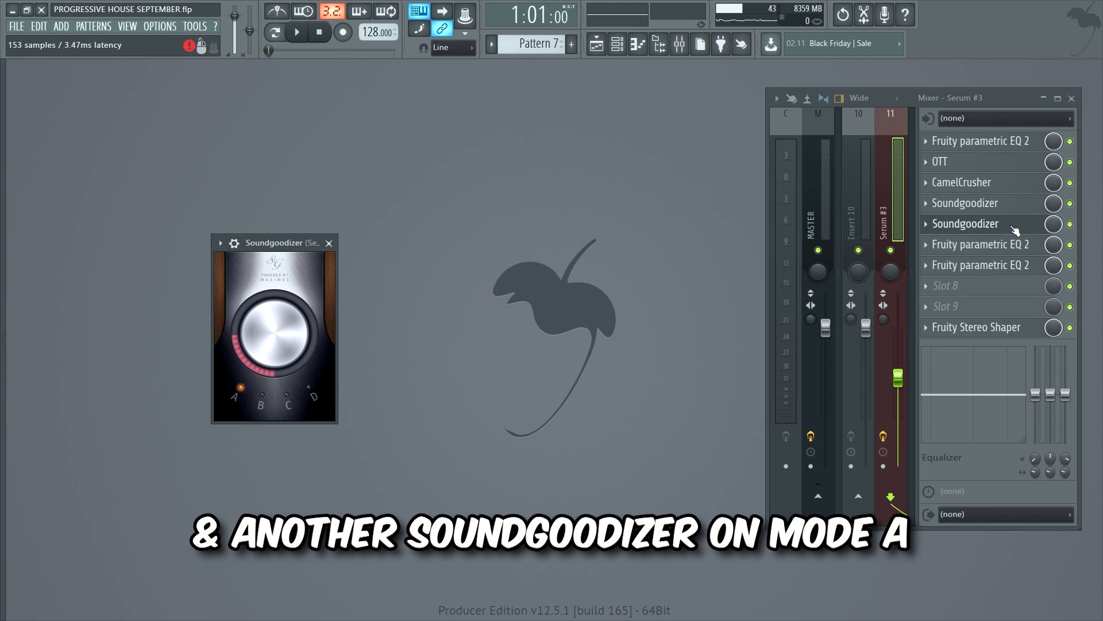
{"action": "left_click", "coordinate": [1016, 245]}
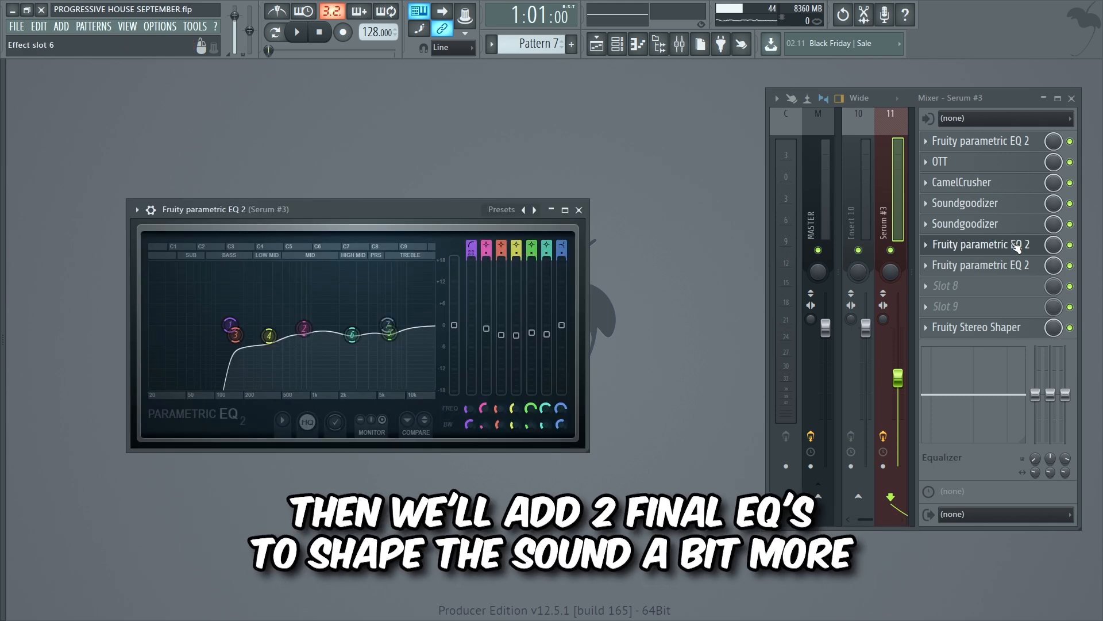
{"action": "left_click", "coordinate": [1016, 266]}
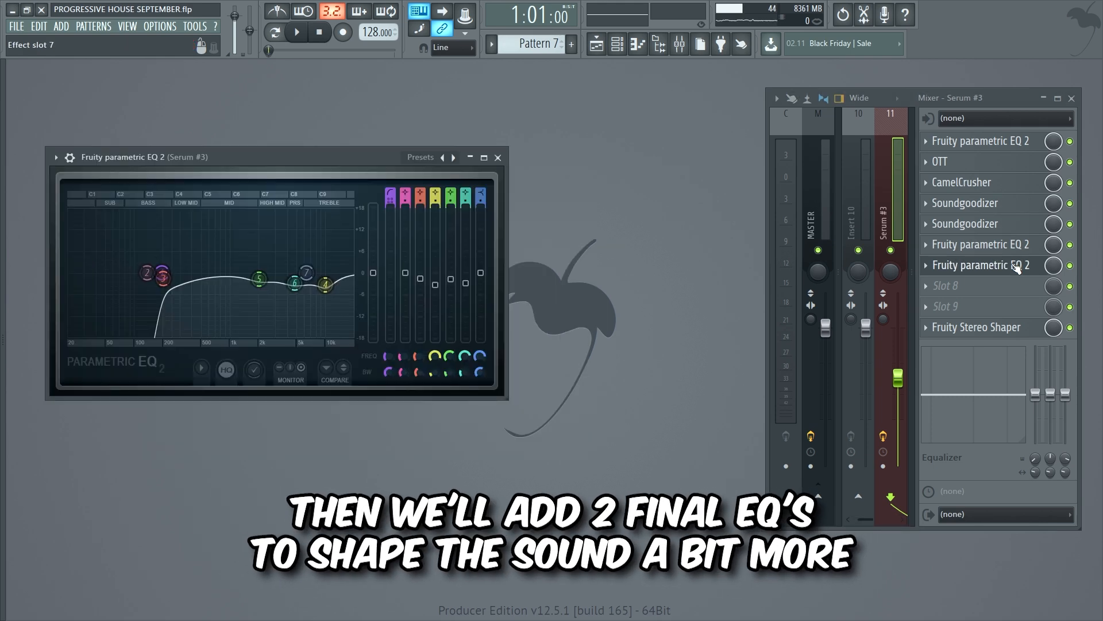
{"action": "left_click", "coordinate": [1003, 329]}
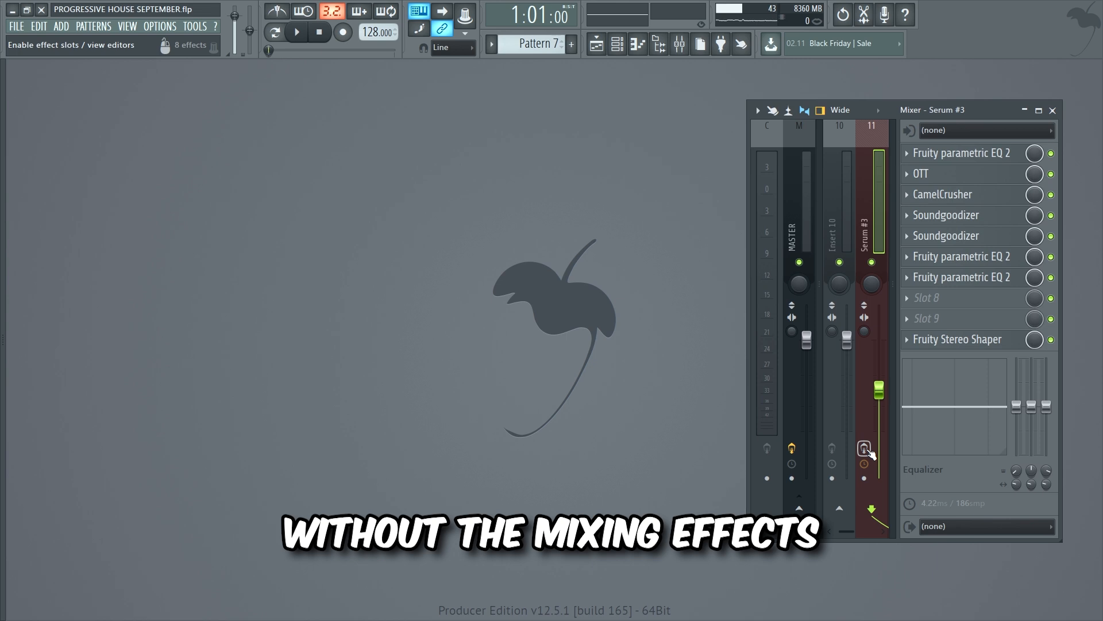
Listen to the piano and organ chords without their mixer effects, and play them in the playlist with the bass and stabs.
{"action": "key", "text": "space"}
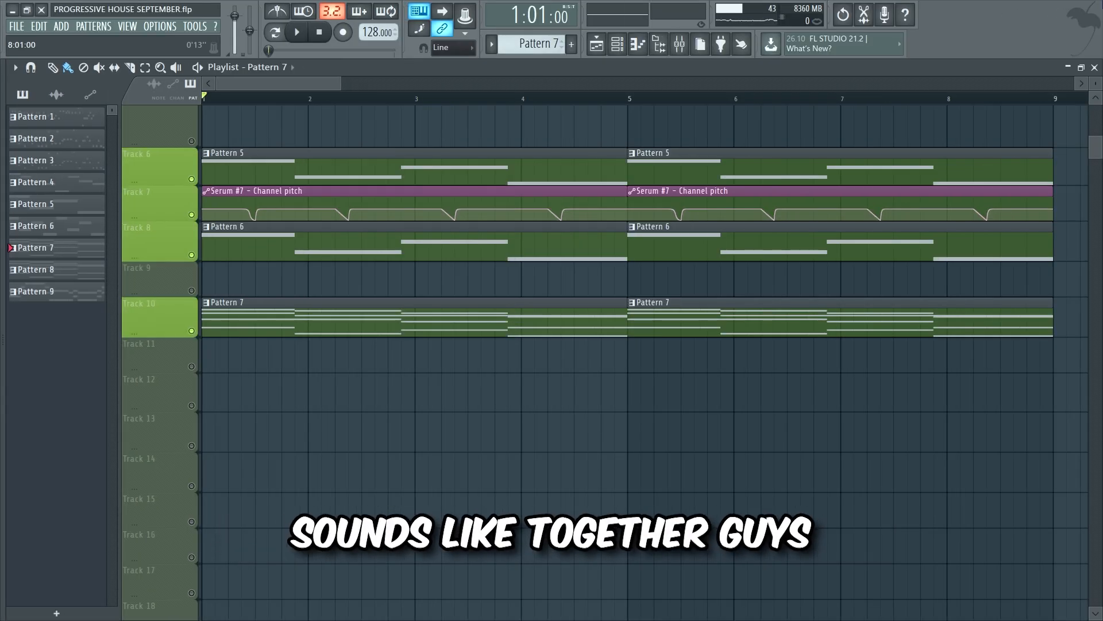
{"action": "key", "text": "space"}
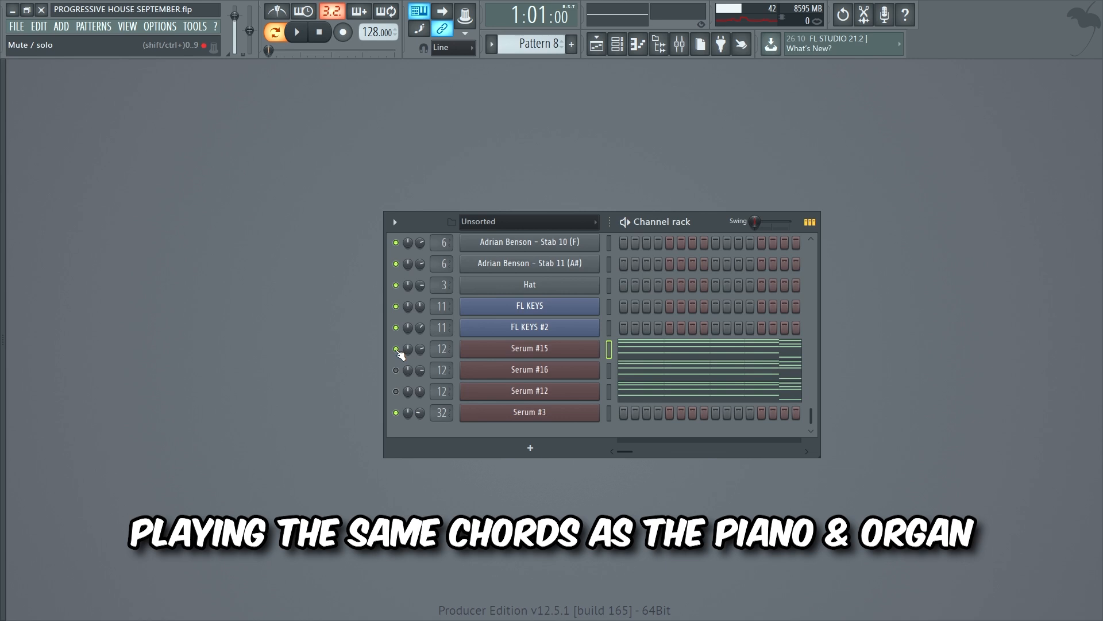
Audition the Serum #15 pad and inspect mixer track 12's EQs, OTT, Soundgoodizer, CamelCrusher and Fruity Stereo Shaper.
{"action": "key", "text": "space"}
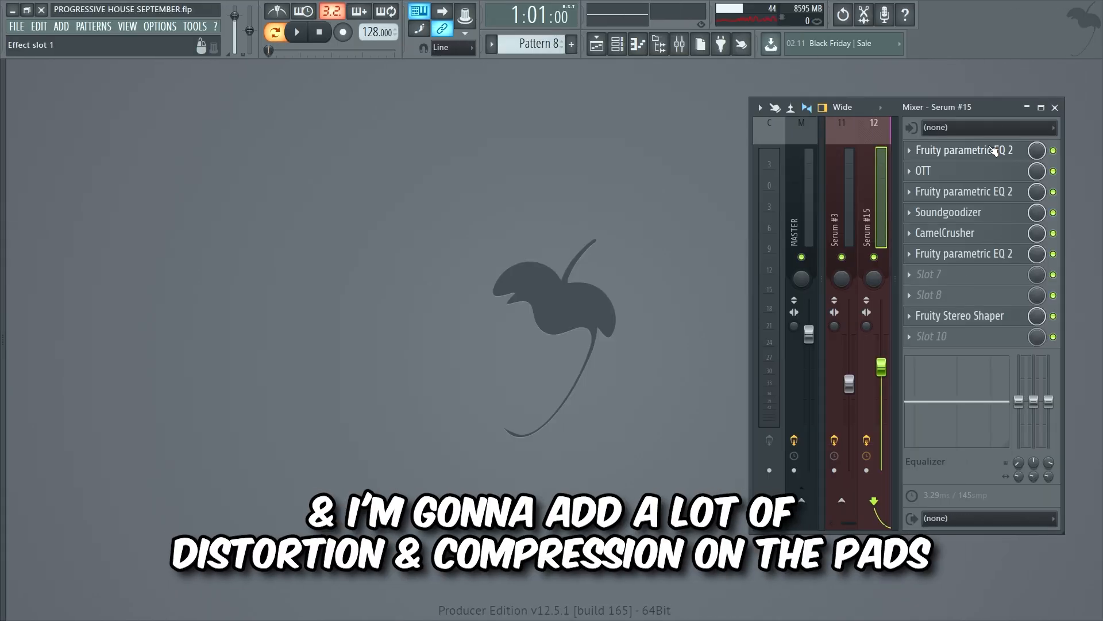
{"action": "left_click", "coordinate": [999, 151]}
{"action": "left_click", "coordinate": [1002, 171]}
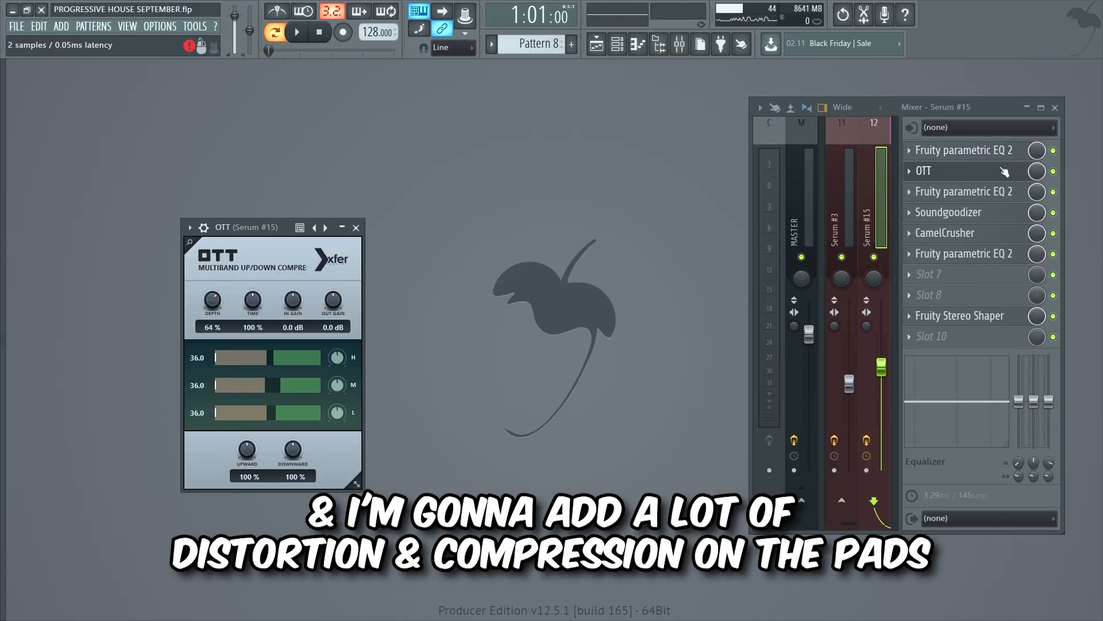
{"action": "left_click", "coordinate": [926, 191]}
{"action": "left_click", "coordinate": [974, 213]}
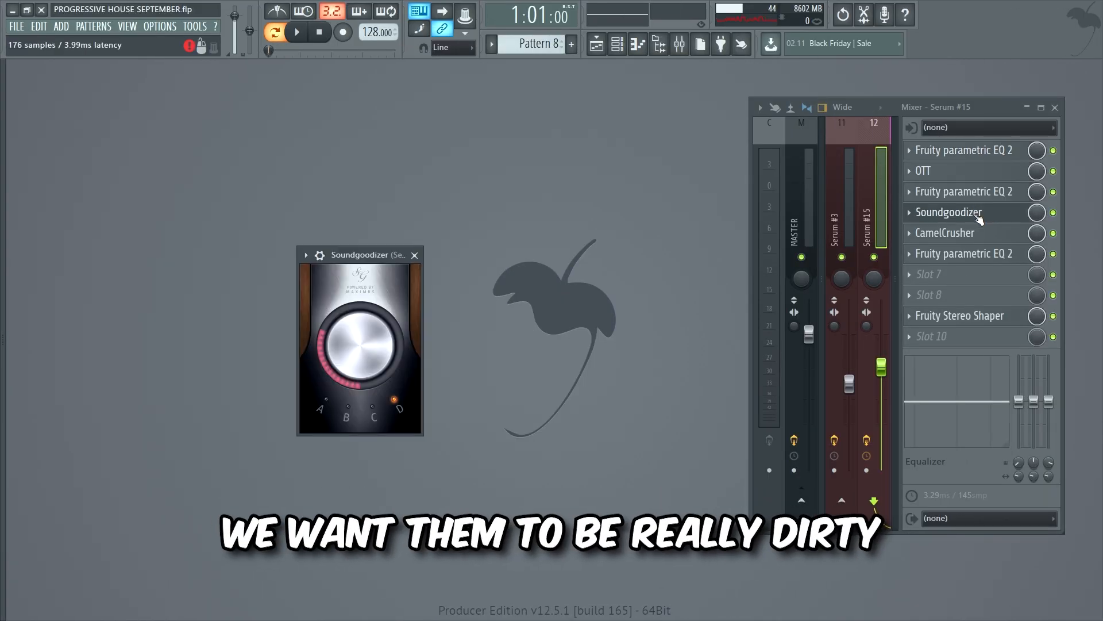
{"action": "left_click", "coordinate": [972, 234]}
{"action": "left_click", "coordinate": [971, 255]}
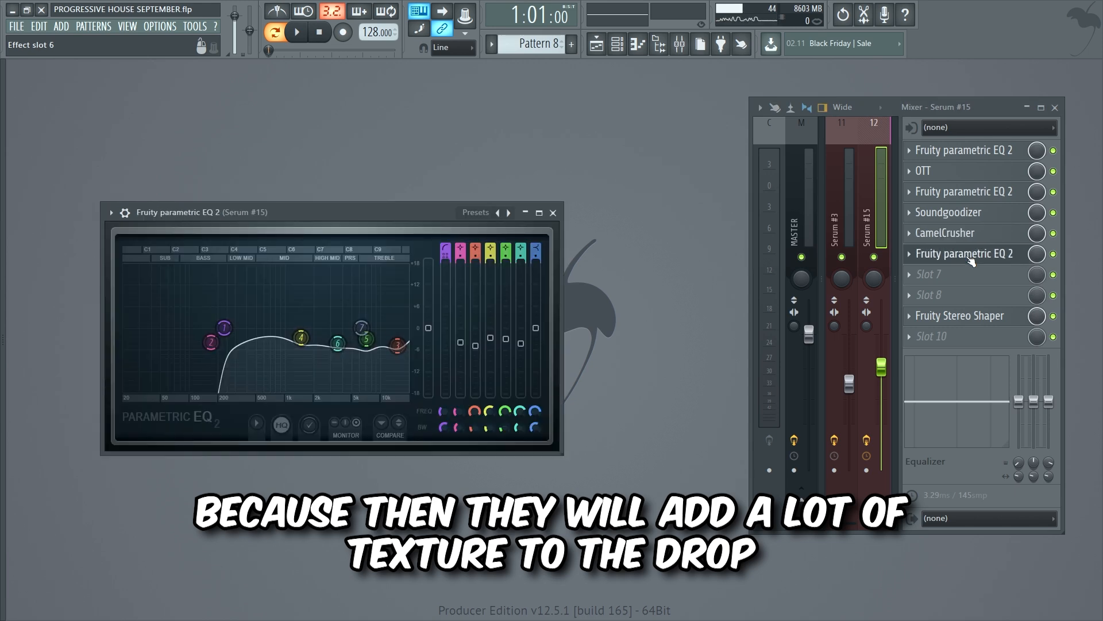
{"action": "left_click", "coordinate": [1000, 317]}
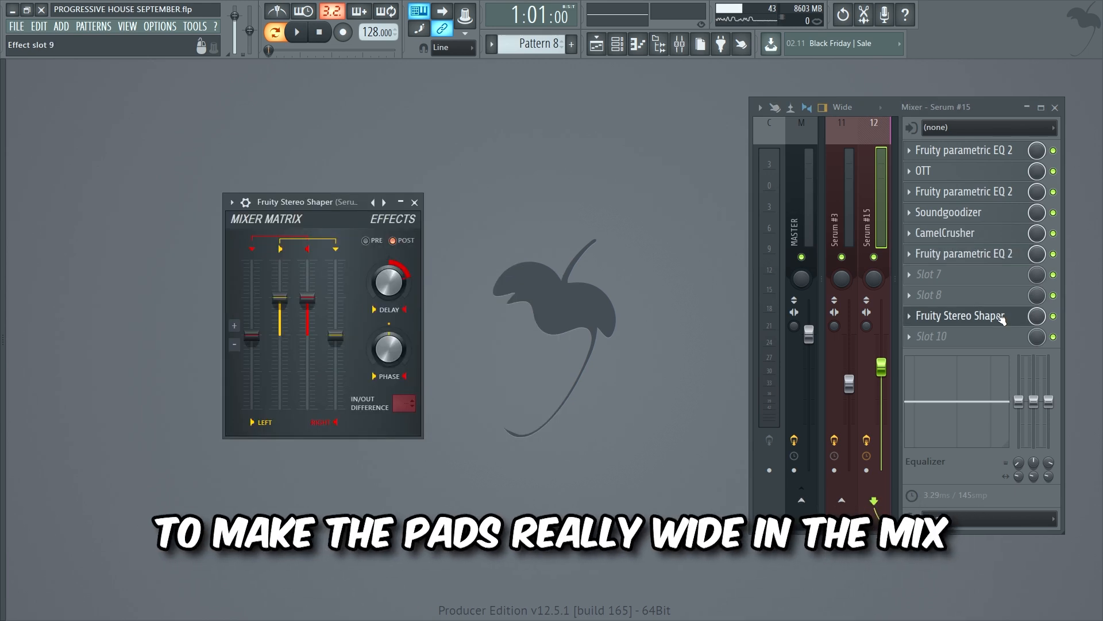
Listen to the Pattern 8 pads without and with the mixer effects on track 12.
{"action": "left_click", "coordinate": [871, 451]}
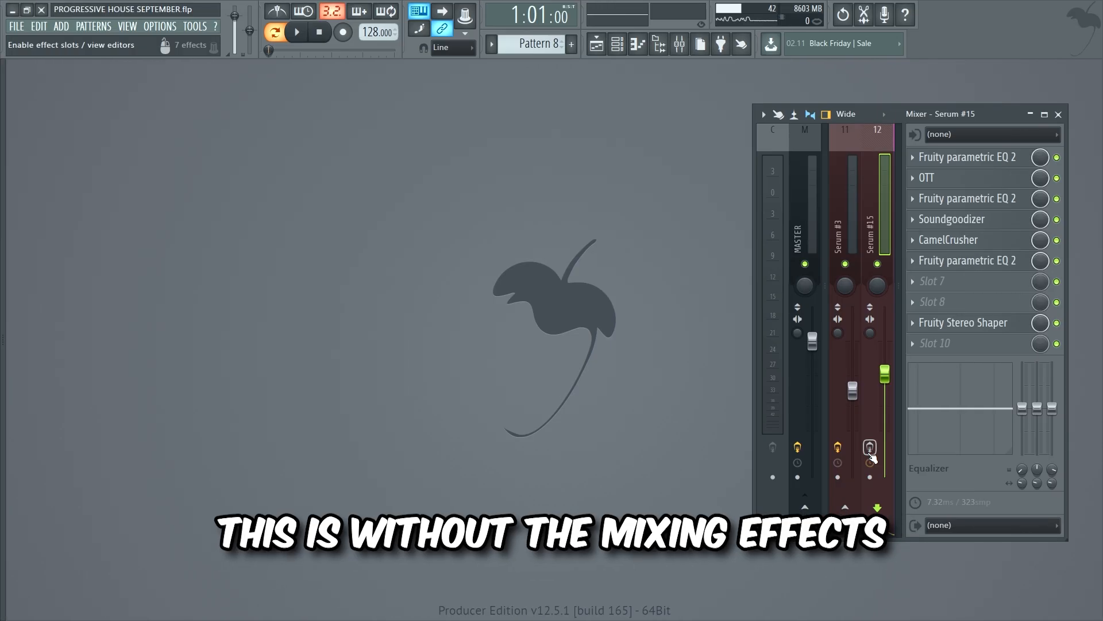
{"action": "key", "text": "space"}
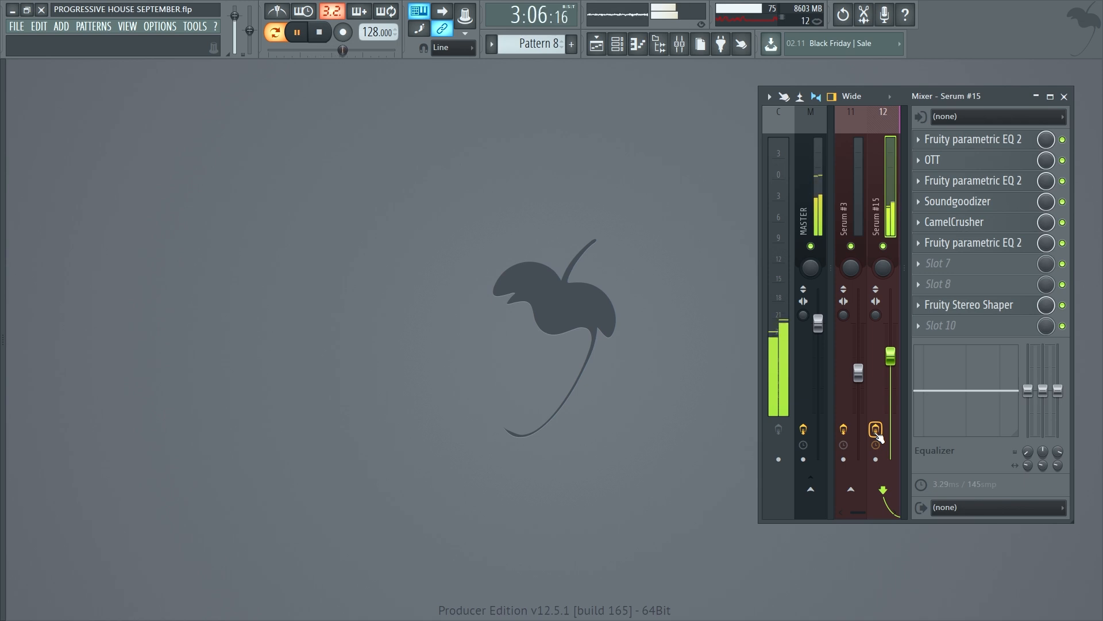
{"action": "key", "text": "space"}
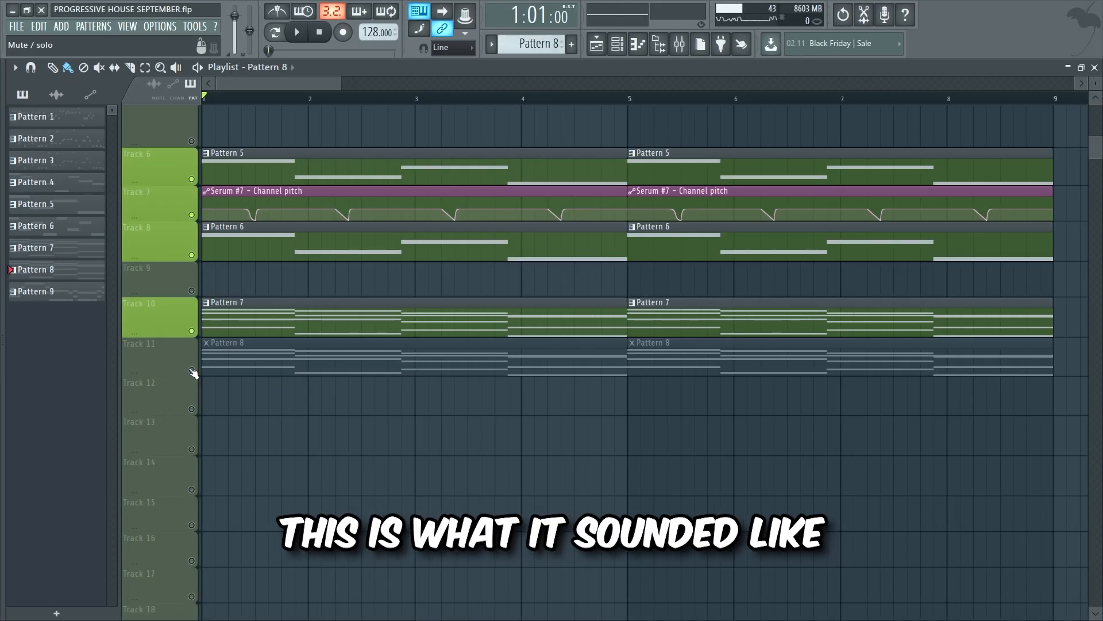
Compare the drop in the playlist without and with the Pattern 8 pads on Track 11.
{"action": "key", "text": "space"}
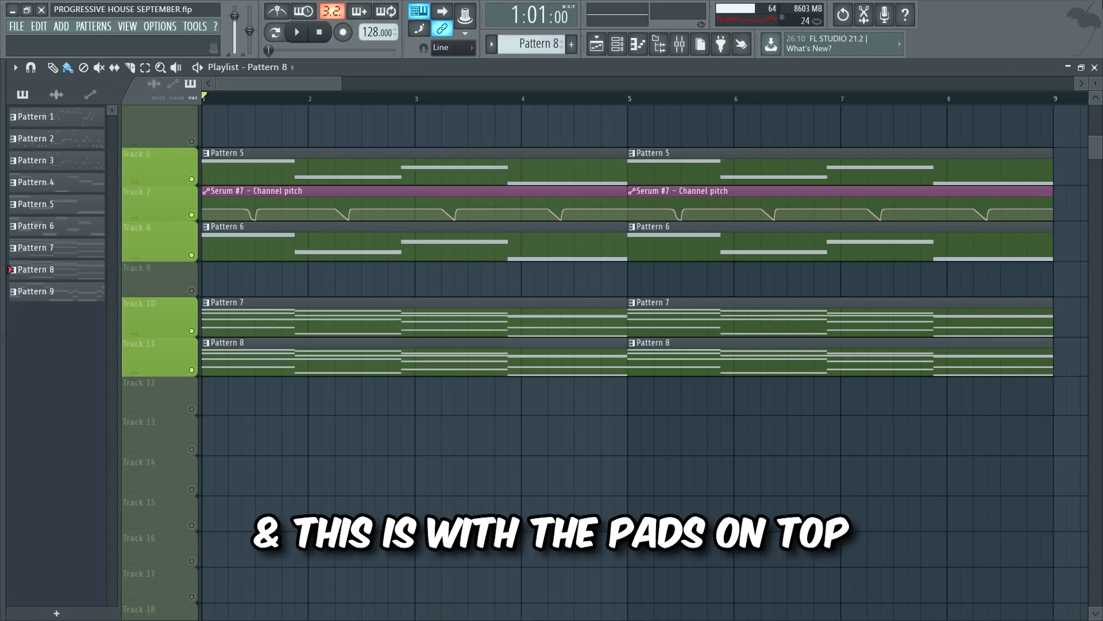
{"action": "key", "text": "space"}
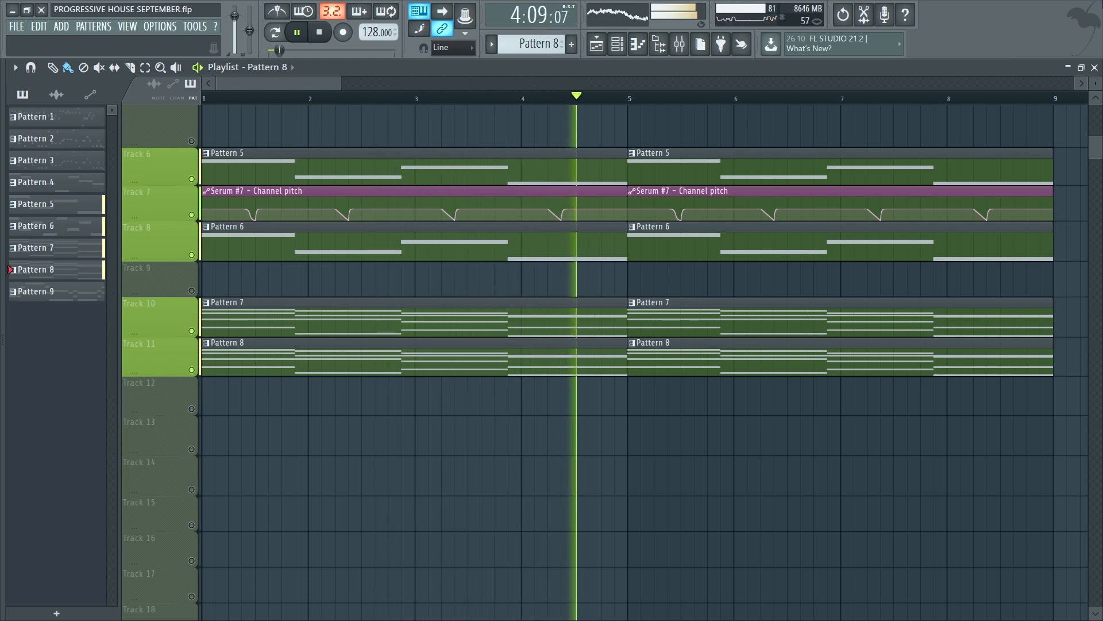
{"action": "key", "text": "space"}
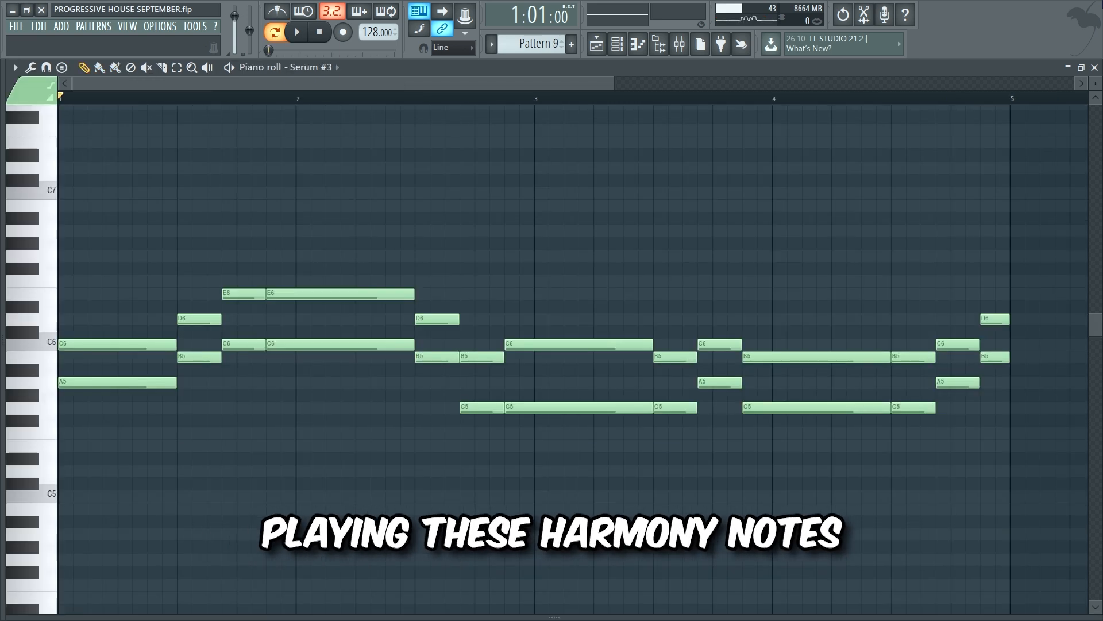
Play the Serum #3 harmonies in Pattern 9, alone and with their filter cutoff automation, and play the drop without them.
{"action": "key", "text": "space"}
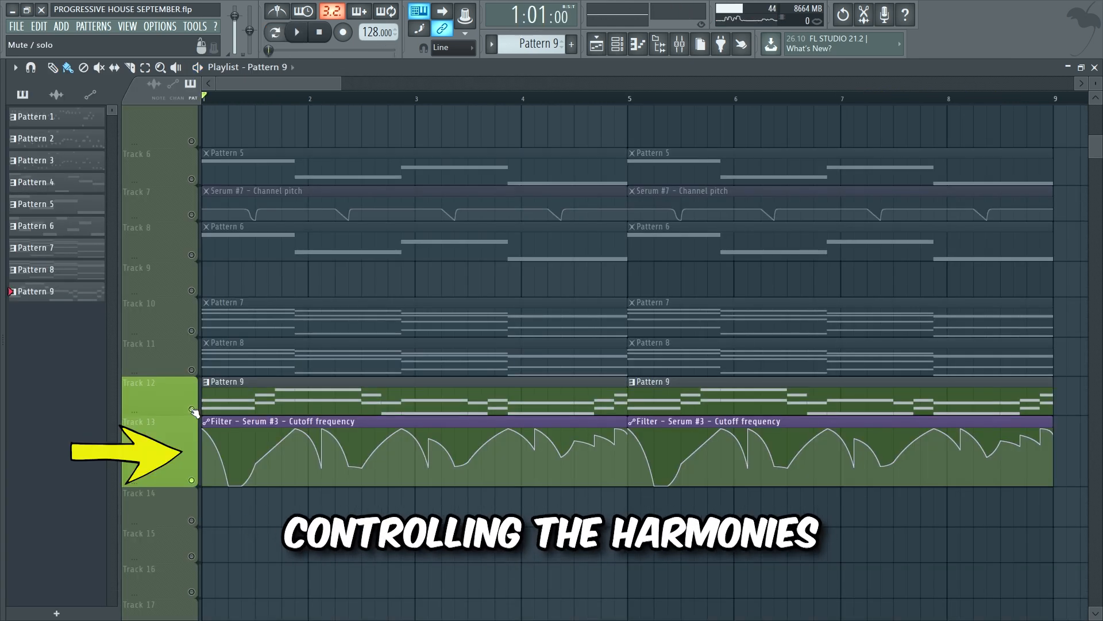
{"action": "key", "text": "space"}
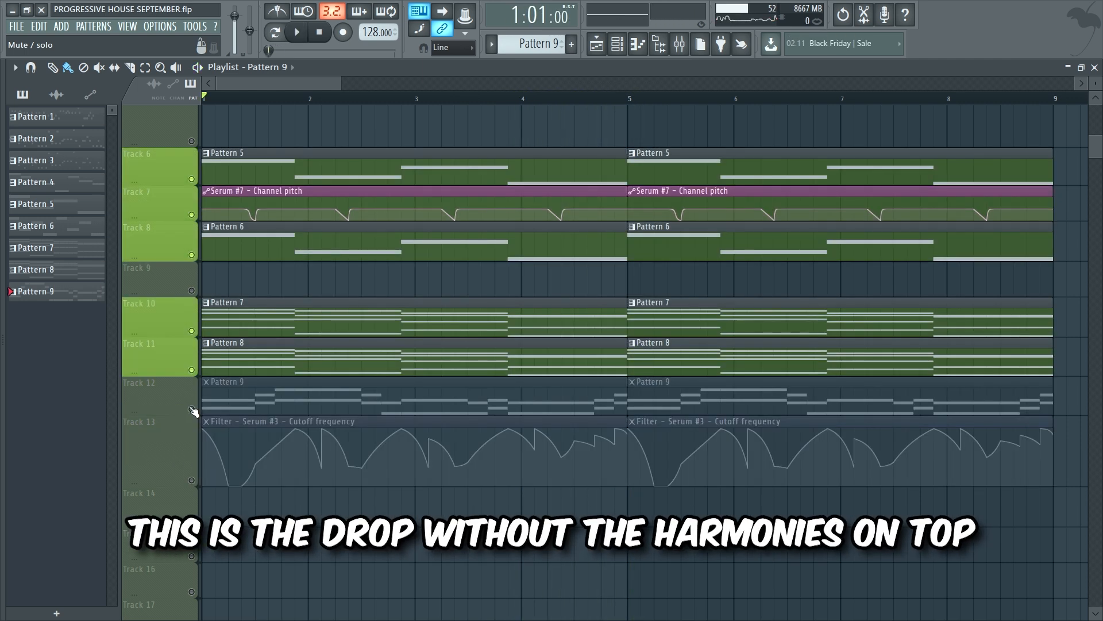
{"action": "key", "text": "space"}
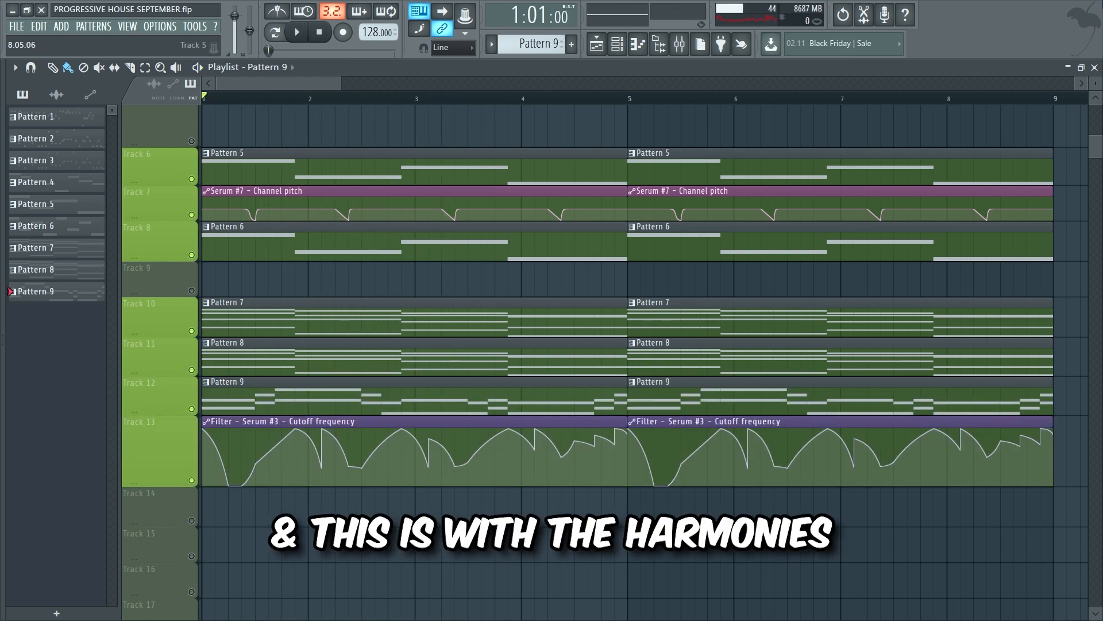
Play the drop with the Pattern 9 harmonies, and audition the drum samples on Track 17 in solo.
{"action": "key", "text": "space"}
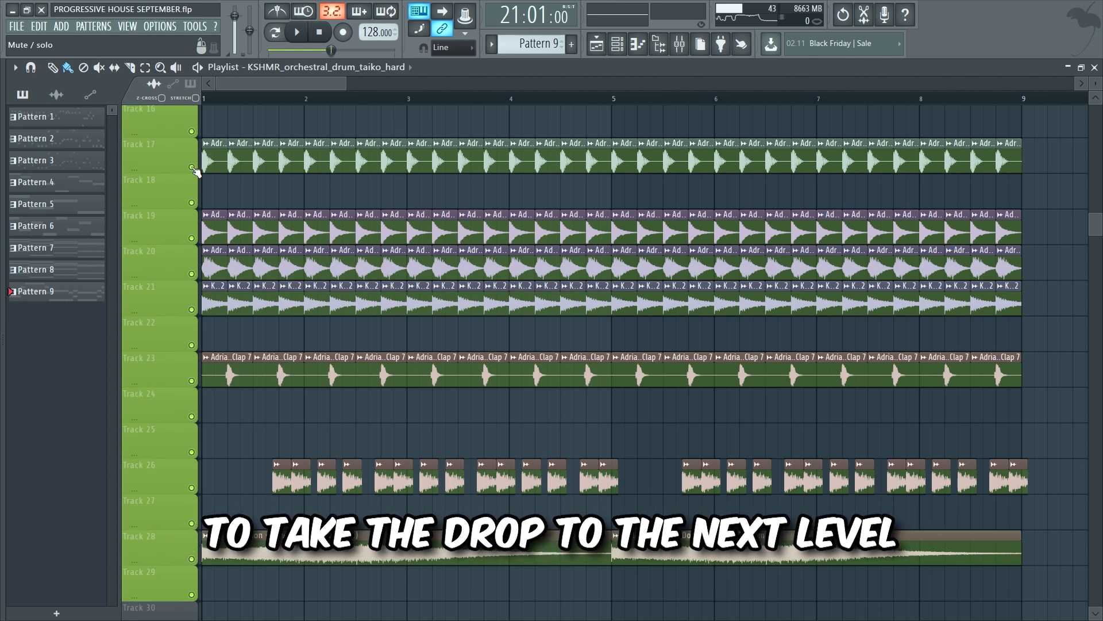
{"action": "right_click", "coordinate": [192, 168]}
{"action": "key", "text": "space"}
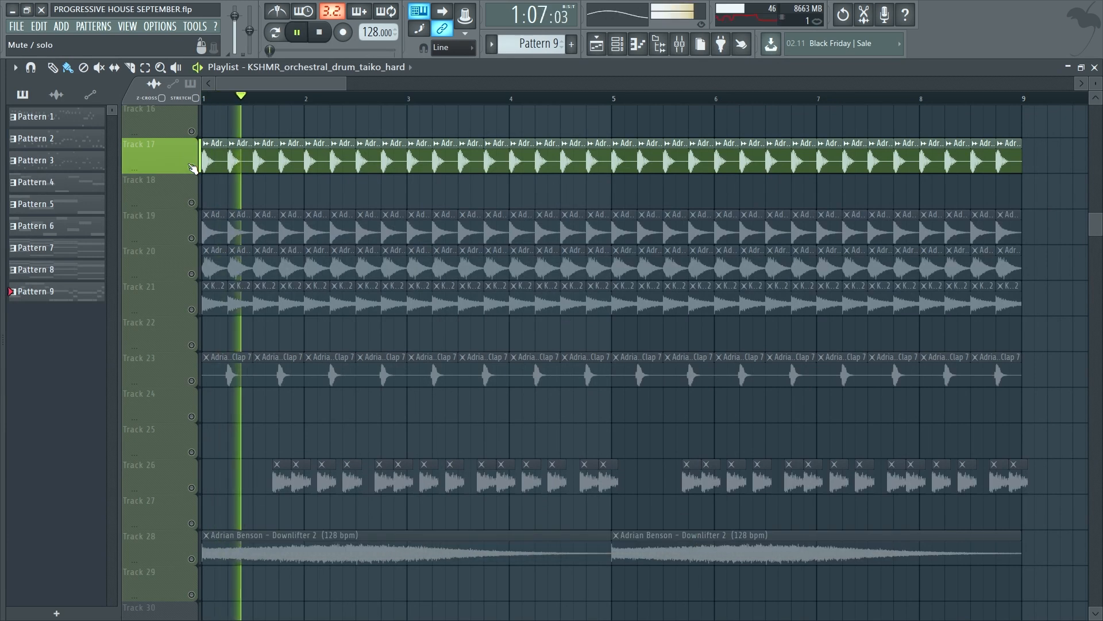
{"action": "key", "text": "space"}
Solo and play the big drop claps on Tracks 19, 20 and 21 one after another.
{"action": "right_click", "coordinate": [192, 238]}
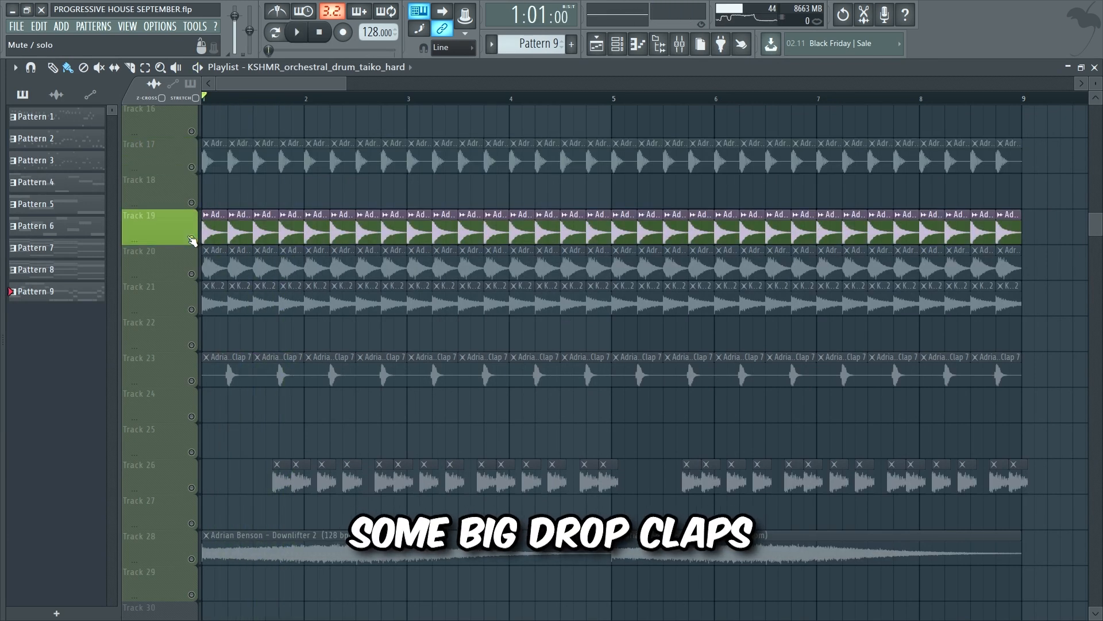
{"action": "key", "text": "space"}
{"action": "key", "text": "space"}
{"action": "right_click", "coordinate": [192, 274]}
{"action": "key", "text": "space"}
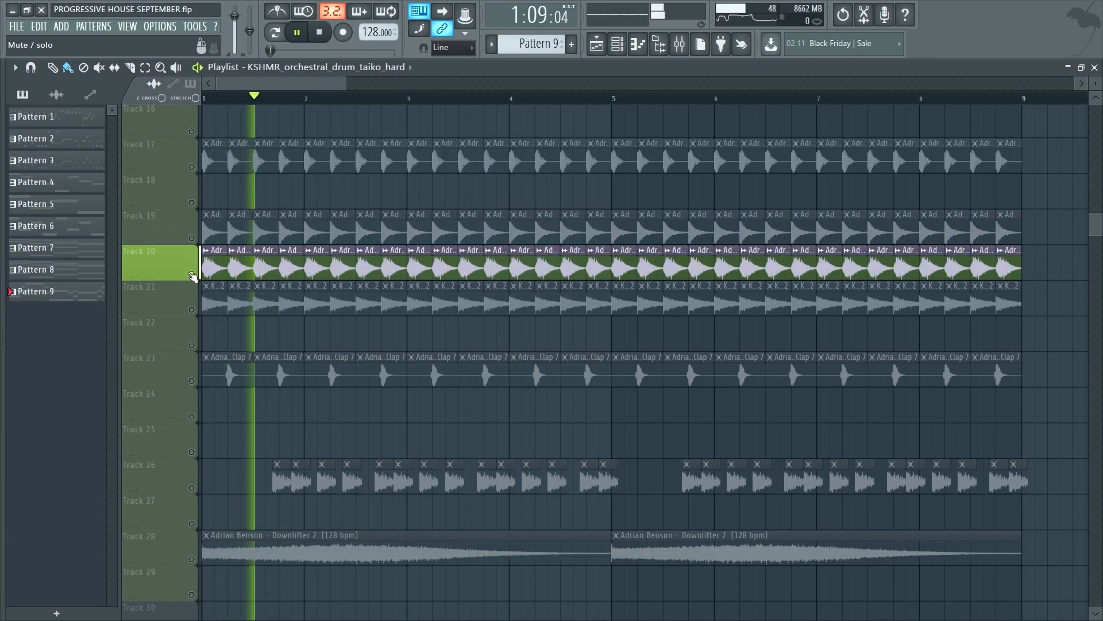
{"action": "right_click", "coordinate": [192, 310]}
{"action": "key", "text": "space"}
Audition the preshifted clap on Track 23 alone, and play the Track 26 percussion drum together with Track 17.
{"action": "right_click", "coordinate": [192, 381]}
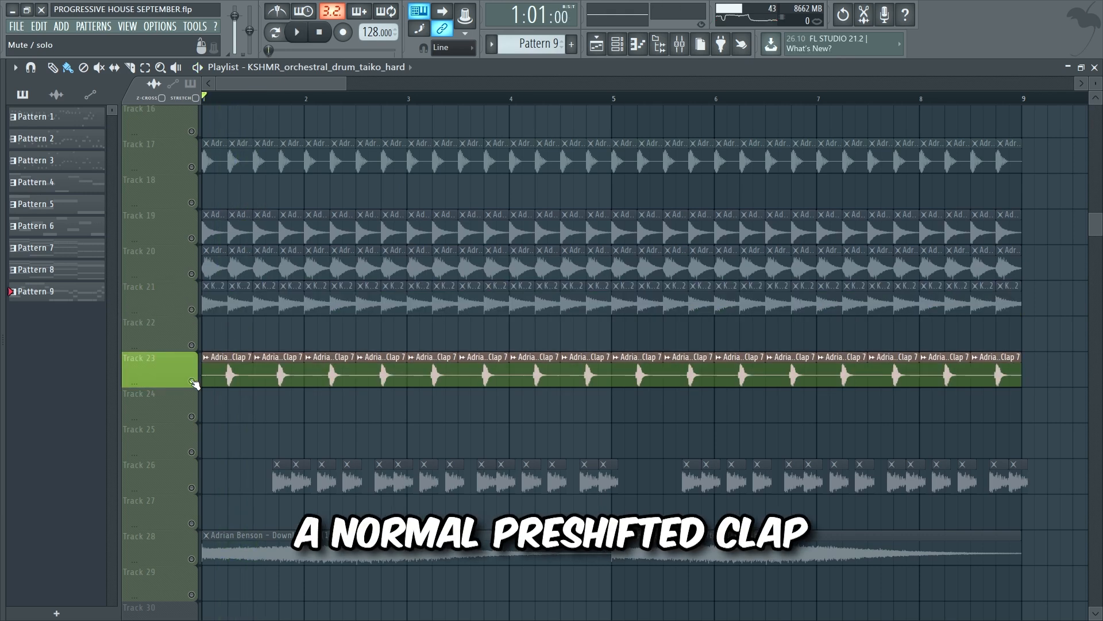
{"action": "key", "text": "space"}
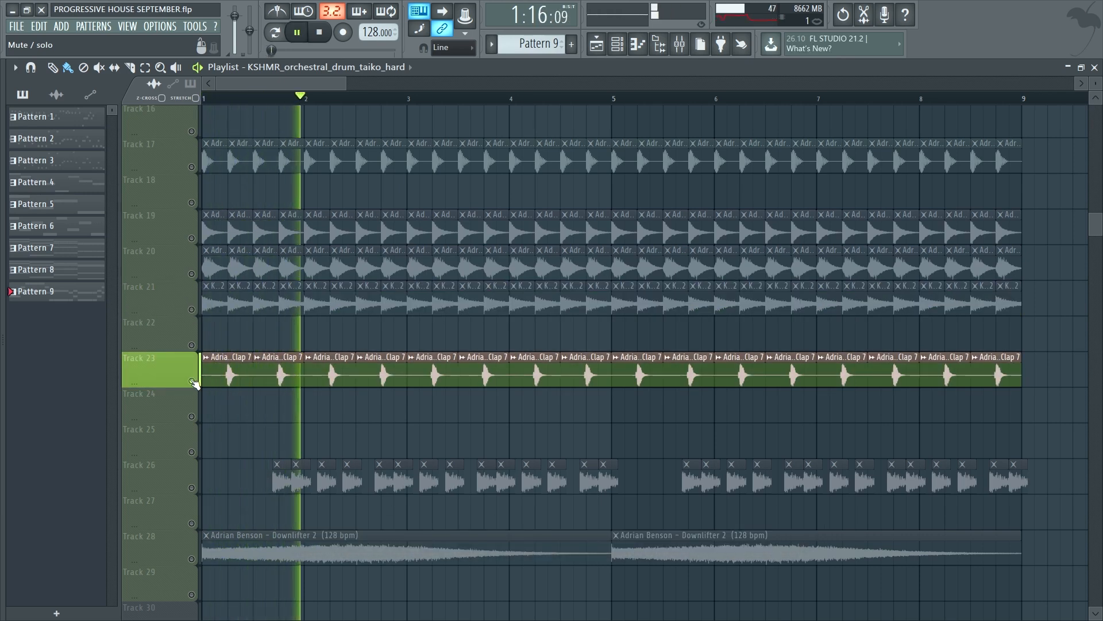
{"action": "right_click", "coordinate": [193, 382]}
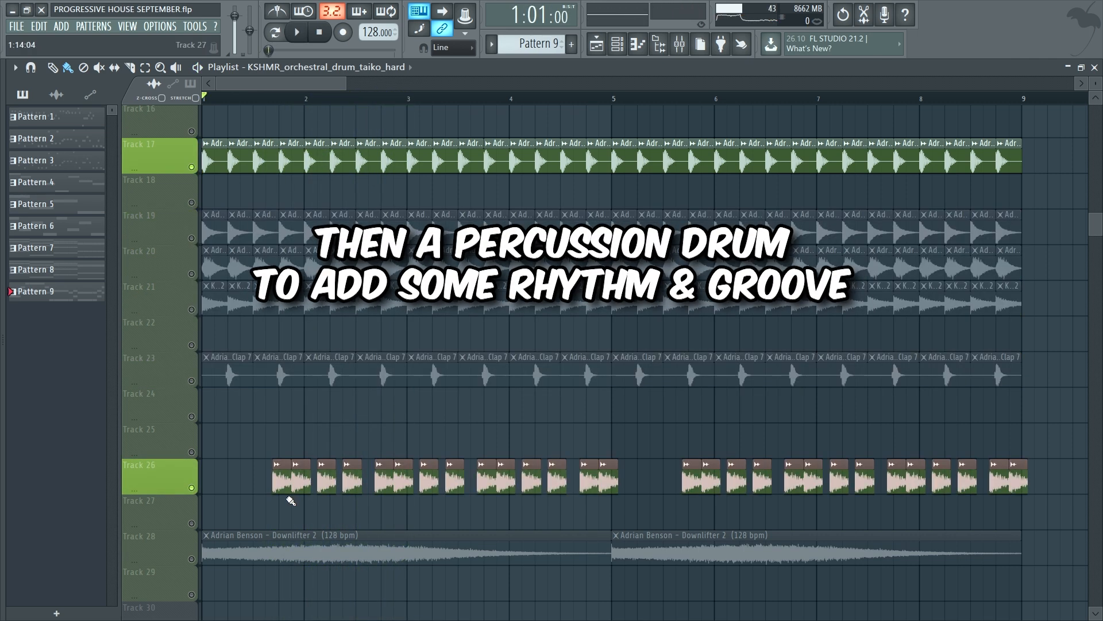
{"action": "key", "text": "space"}
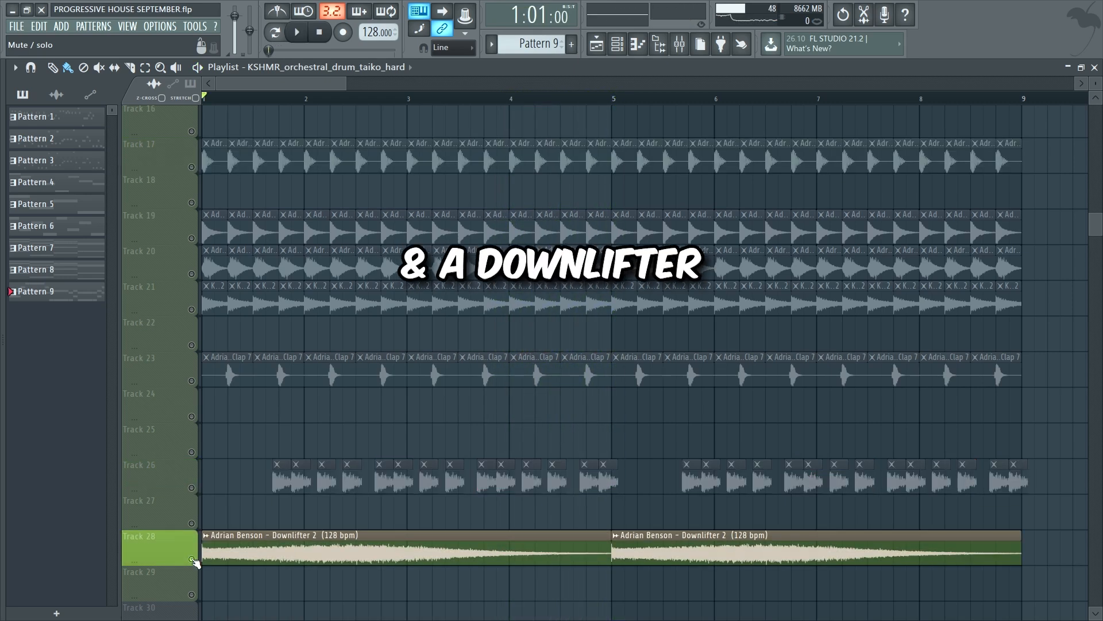
Play the soloed downlifter on Track 28, and unmute all tracks to hear the full drop with its drums.
{"action": "key", "text": "space"}
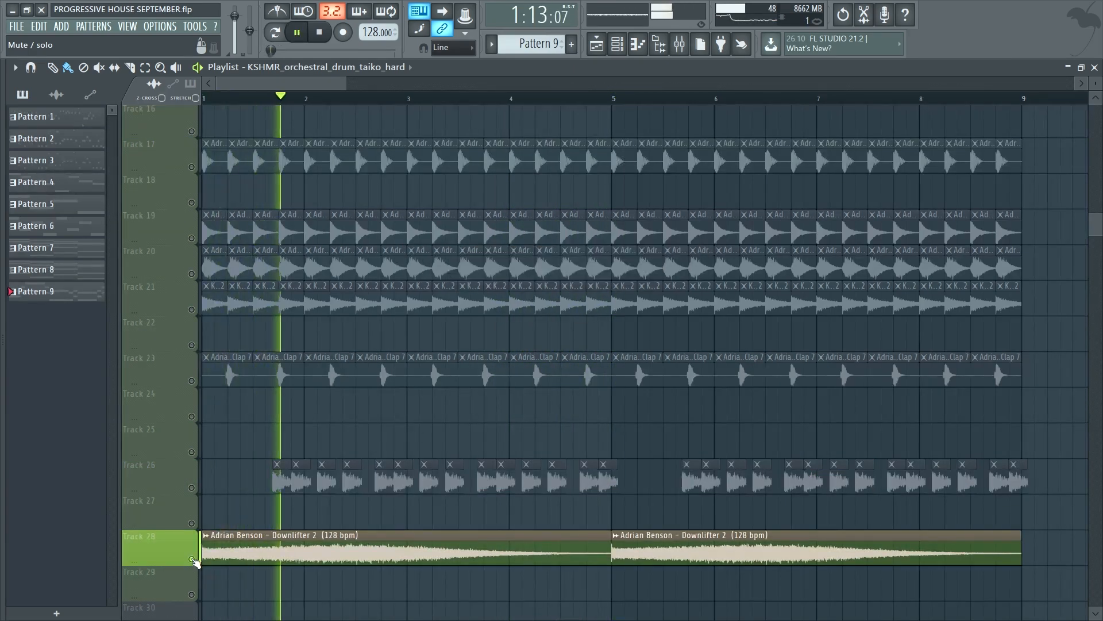
{"action": "key", "text": "space"}
{"action": "right_click", "coordinate": [192, 558]}
{"action": "key", "text": "space"}
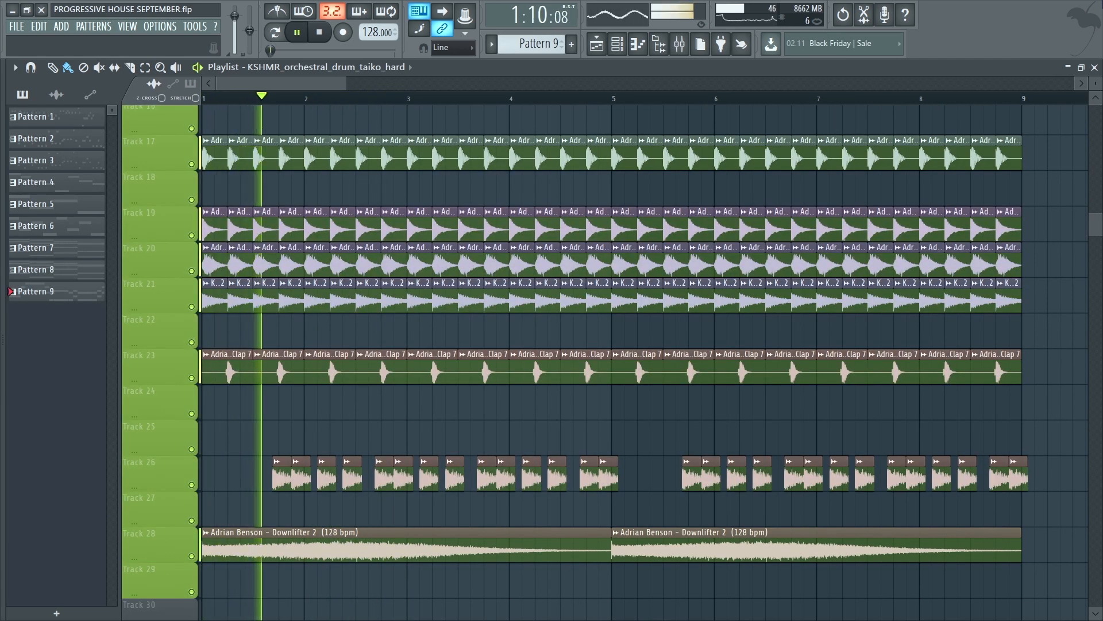